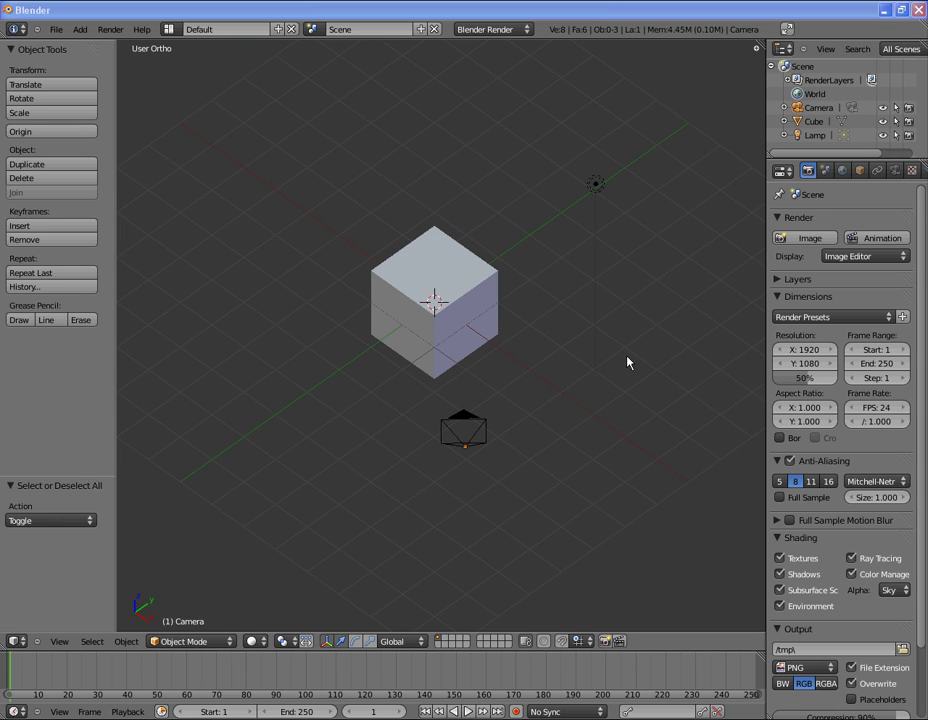
Switch to the other window and play the zombie head reference video.
{"action": "key", "text": "alt+Tab"}
{"action": "key", "text": "alt+Tab"}
{"action": "key", "text": "alt+Tab"}
{"action": "key", "text": "alt+Tab"}
{"action": "key", "text": "alt+Tab"}
{"action": "key", "text": "alt+Tab"}
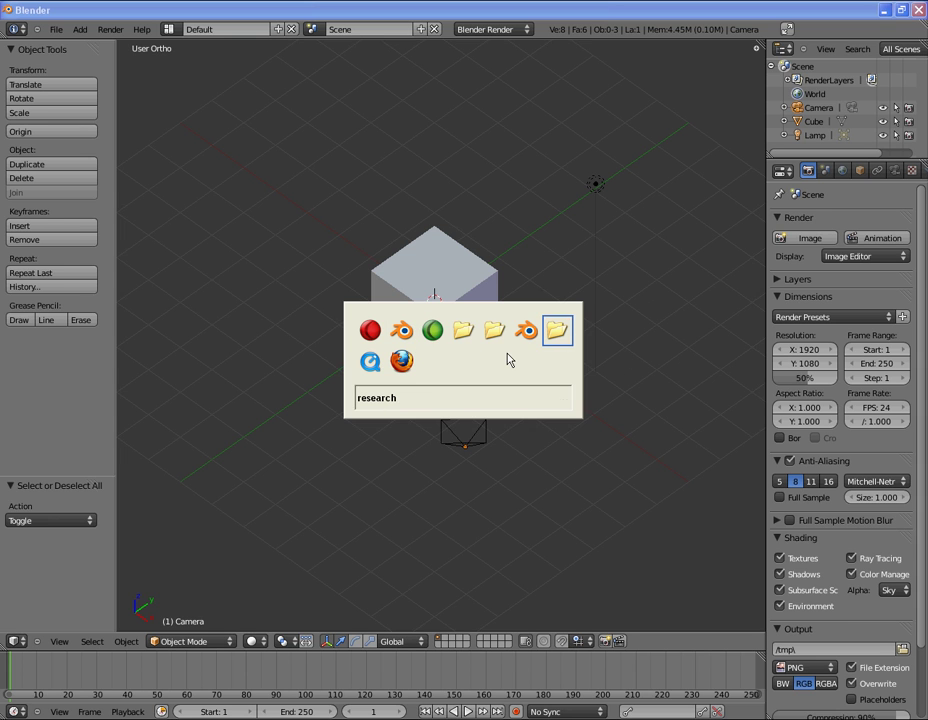
{"action": "key", "text": "alt+Tab"}
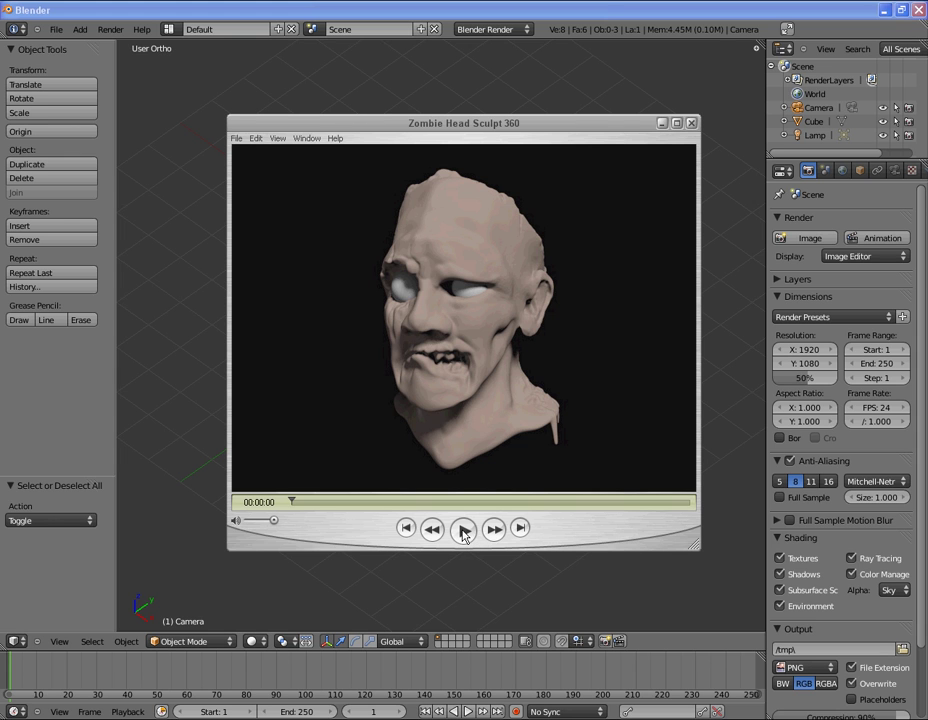
{"action": "left_click", "coordinate": [463, 533]}
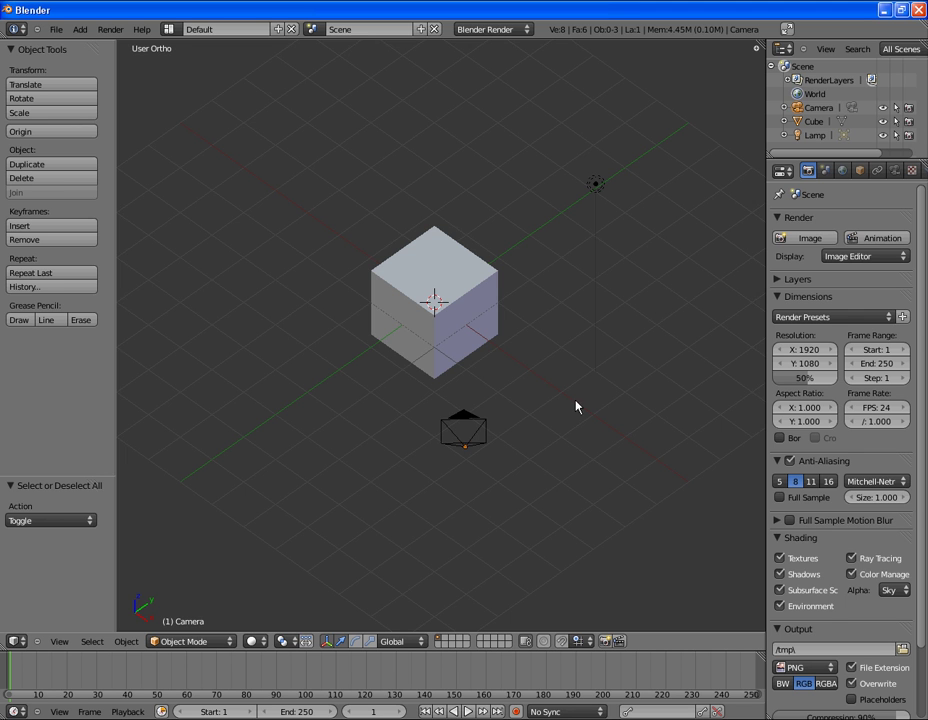
Move the lamp and the camera to another layer with M.
{"action": "middle_click_drag", "start_coordinate": [576, 406], "coordinate": [607, 178]}
{"action": "right_click", "coordinate": [581, 145]}
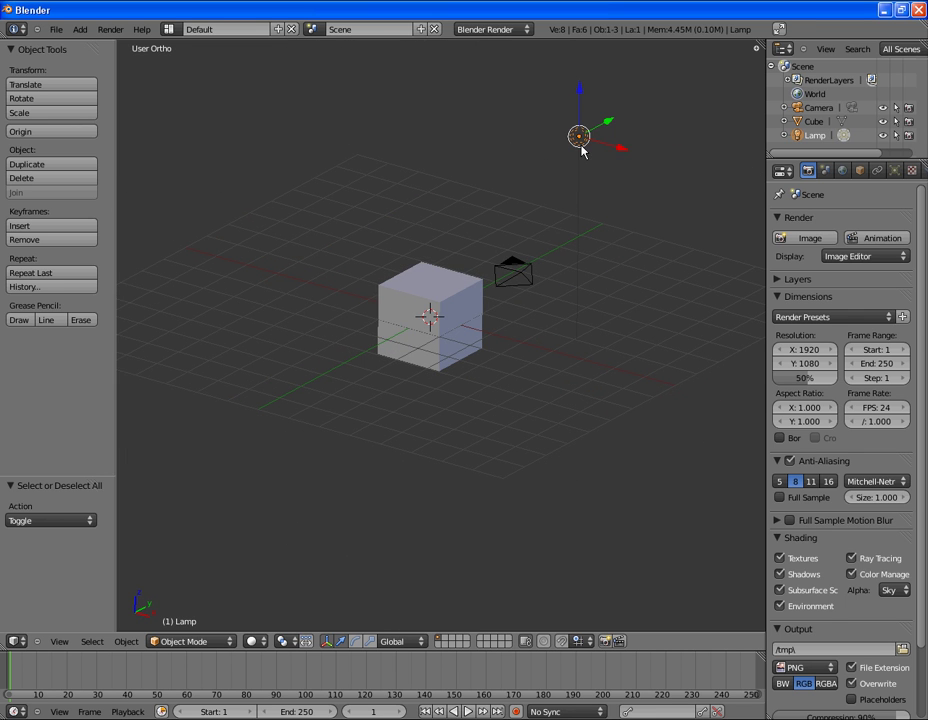
{"action": "key", "text": "m"}
{"action": "key", "text": "m"}
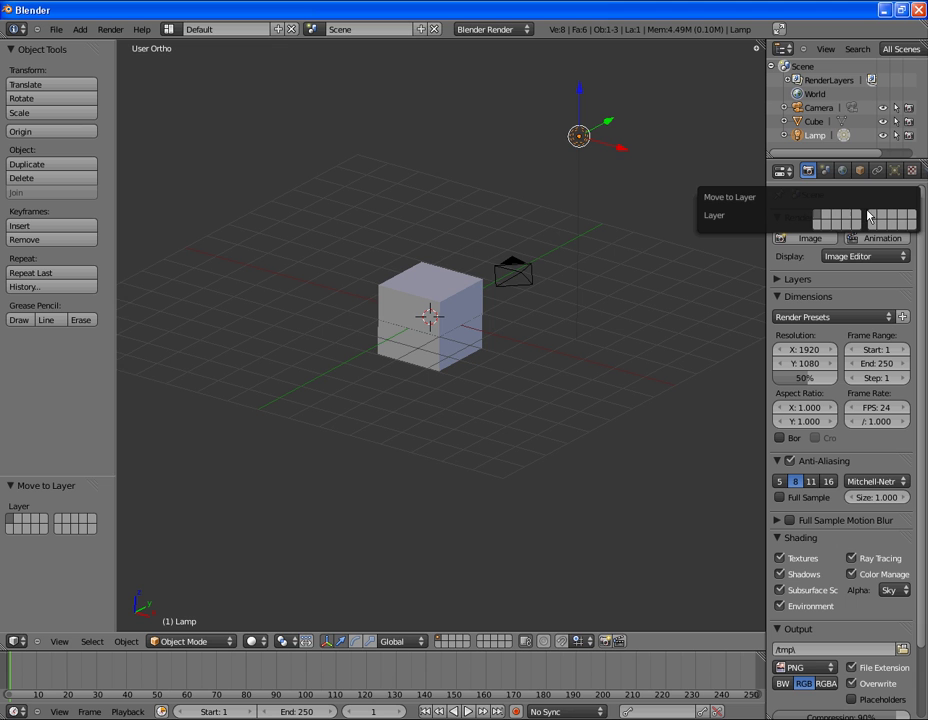
{"action": "left_click", "coordinate": [876, 214]}
{"action": "right_click", "coordinate": [513, 270]}
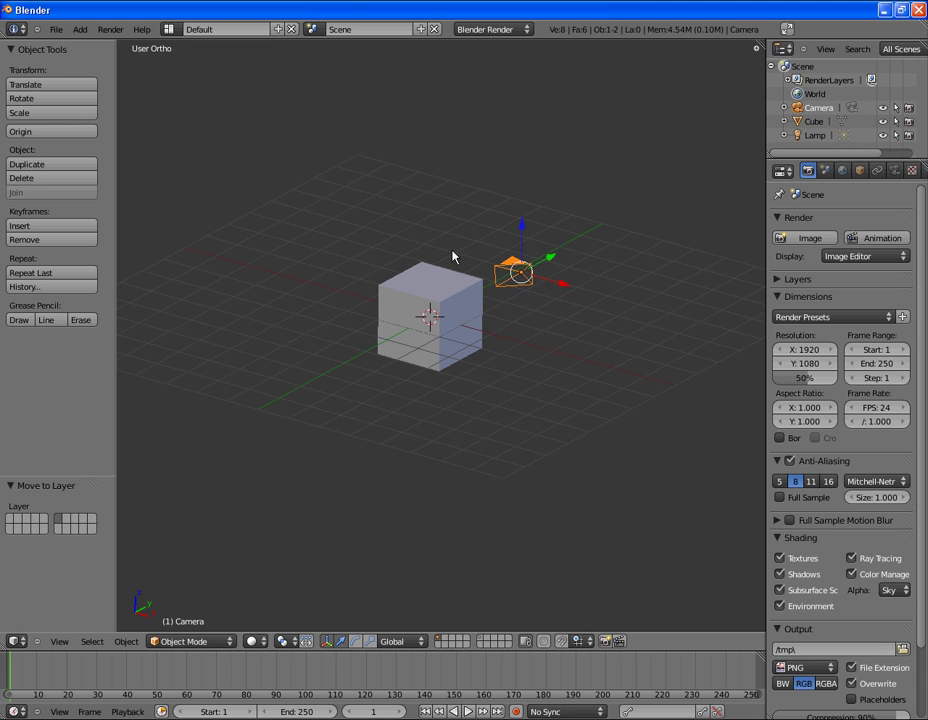
{"action": "middle_click_drag", "start_coordinate": [452, 255], "coordinate": [414, 278]}
{"action": "key", "text": "m"}
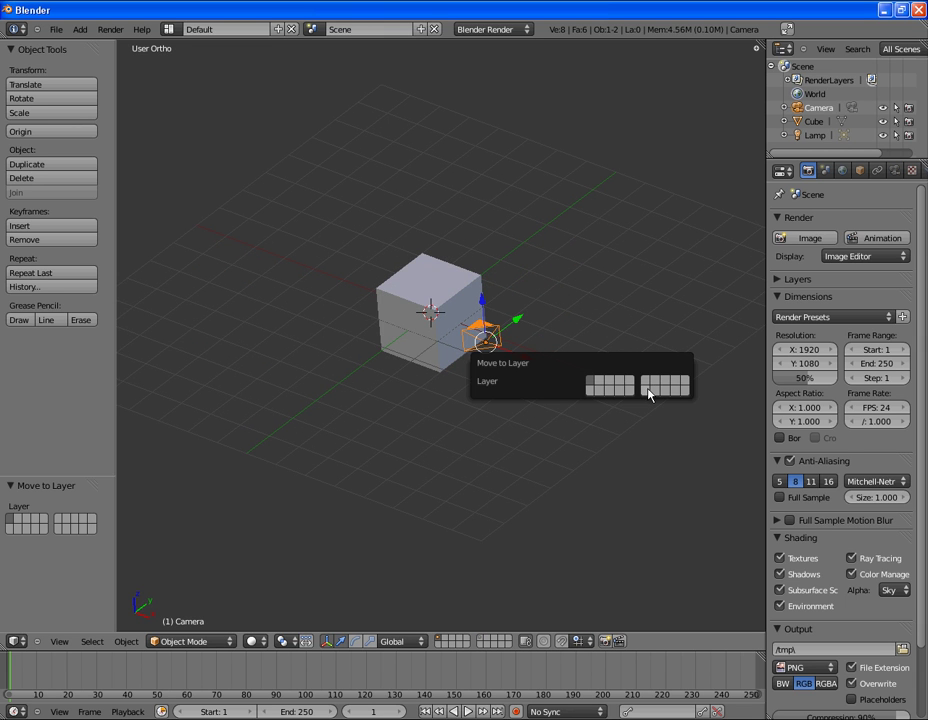
{"action": "left_click", "coordinate": [647, 392]}
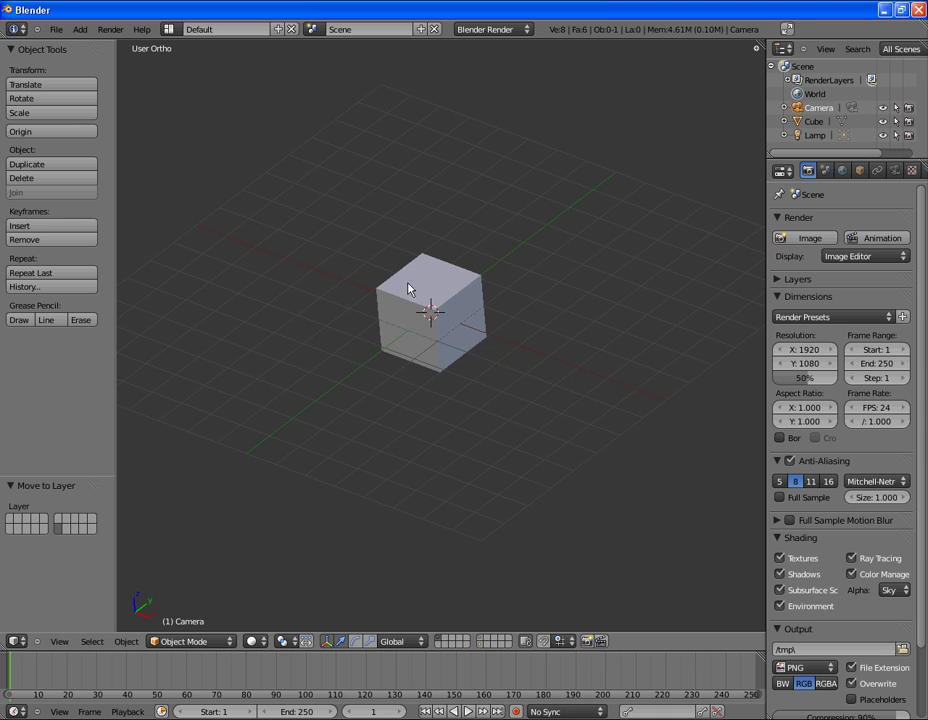
Select the cube and turn off Grid Floor in the N panel's Display section.
{"action": "right_click", "coordinate": [429, 317]}
{"action": "mouse_move", "coordinate": [429, 317]}
{"action": "middle_mouse_down"}
{"action": "mouse_move", "coordinate": [501, 309]}
{"action": "mouse_move", "coordinate": [470, 291]}
{"action": "mouse_move", "coordinate": [479, 290]}
{"action": "middle_mouse_up"}
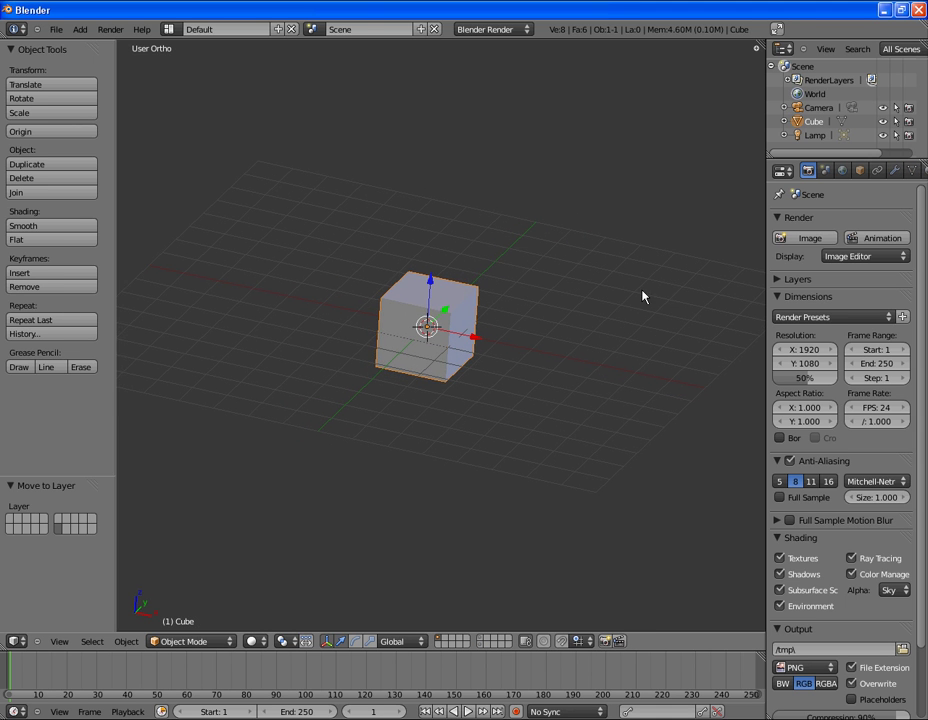
{"action": "key", "text": "n"}
{"action": "scroll", "coordinate": [683, 394], "scroll_direction": "down", "scroll_amount": 3}
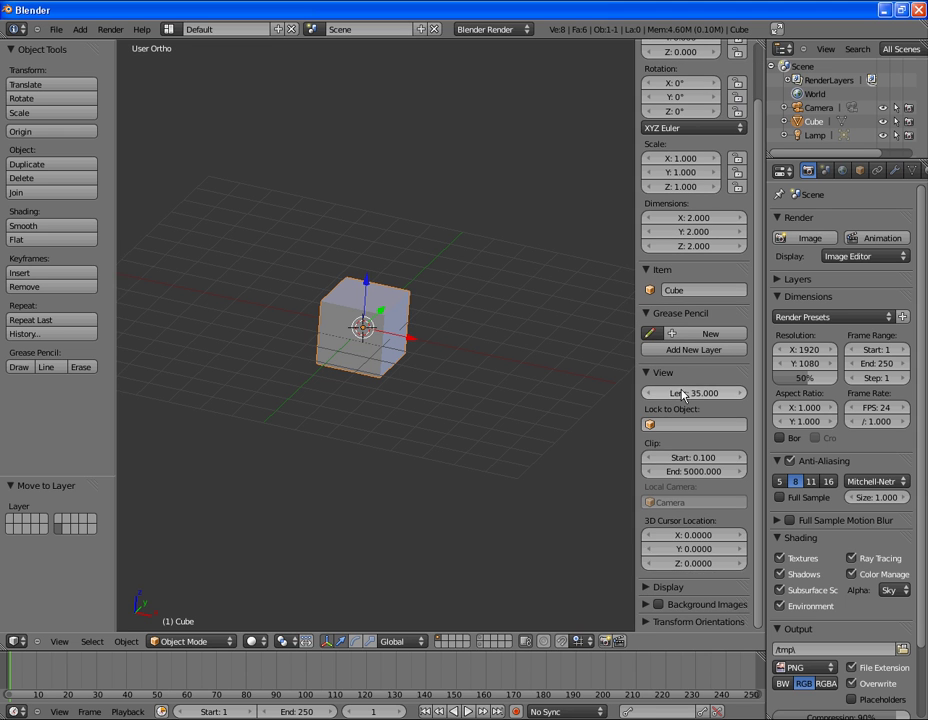
{"action": "left_click", "coordinate": [645, 586]}
{"action": "scroll", "coordinate": [692, 607], "scroll_direction": "down", "scroll_amount": 3}
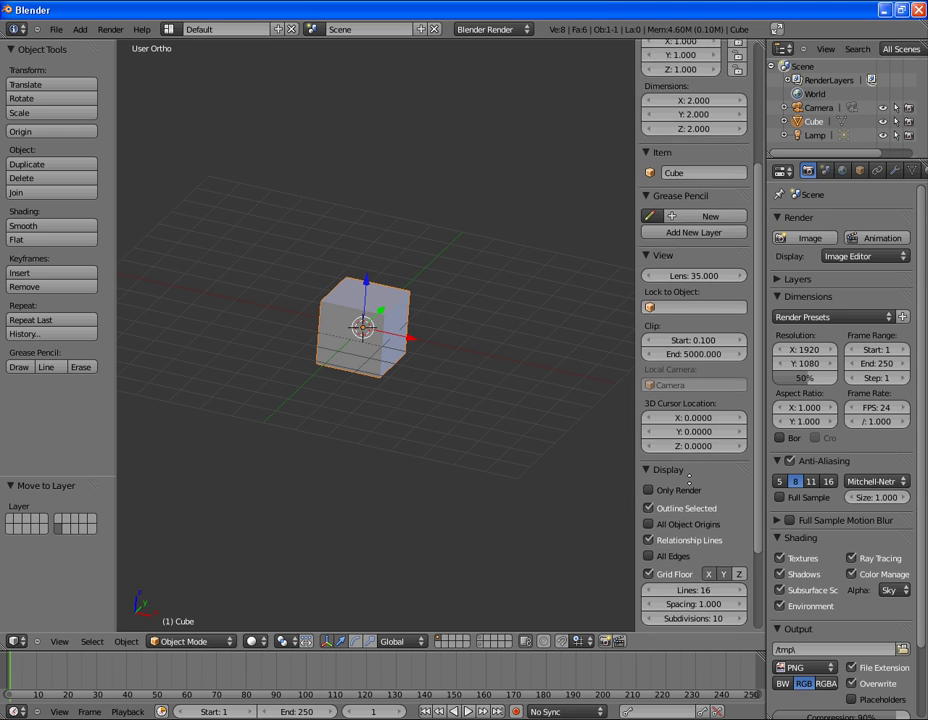
{"action": "scroll", "coordinate": [688, 479], "scroll_direction": "down", "scroll_amount": 2}
{"action": "left_click", "coordinate": [671, 498]}
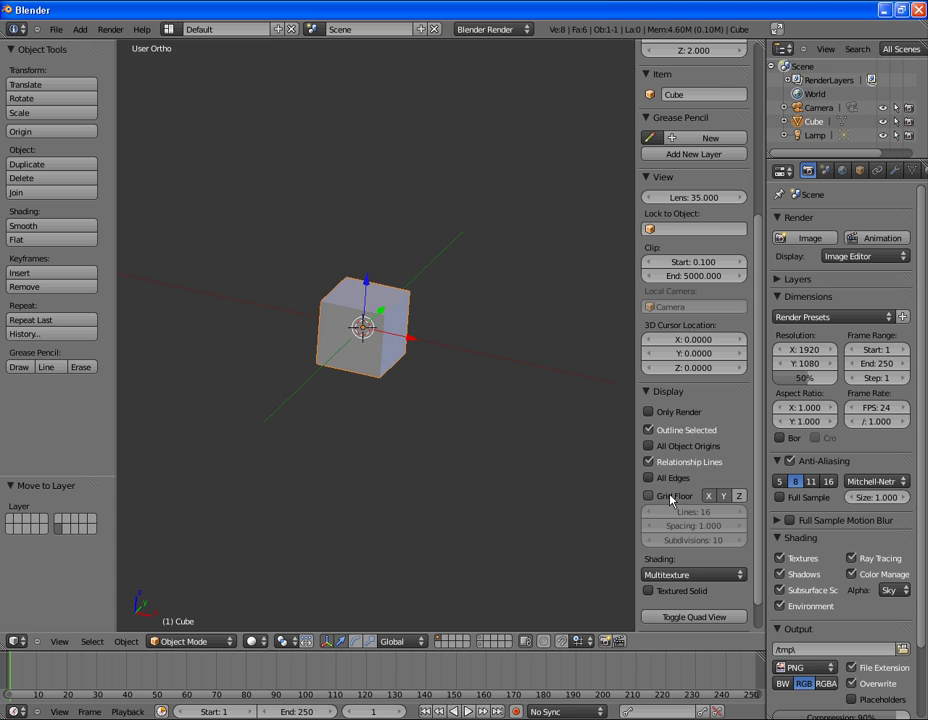
{"action": "key", "text": "n"}
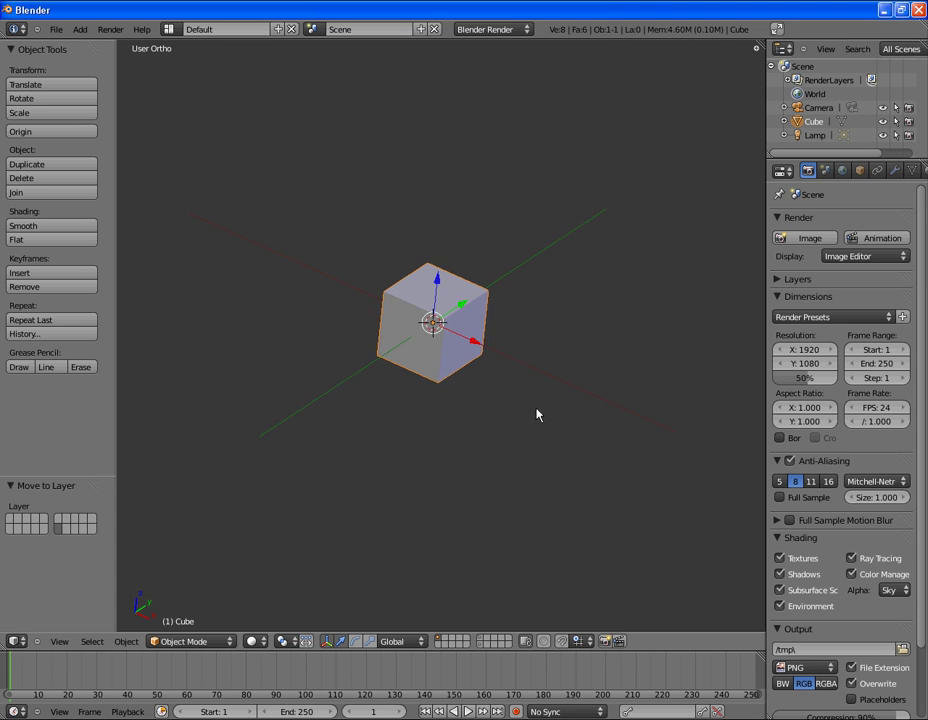
{"action": "middle_click_drag", "start_coordinate": [536, 414], "coordinate": [472, 363]}
{"action": "scroll", "coordinate": [465, 381], "scroll_direction": "up", "scroll_amount": 2}
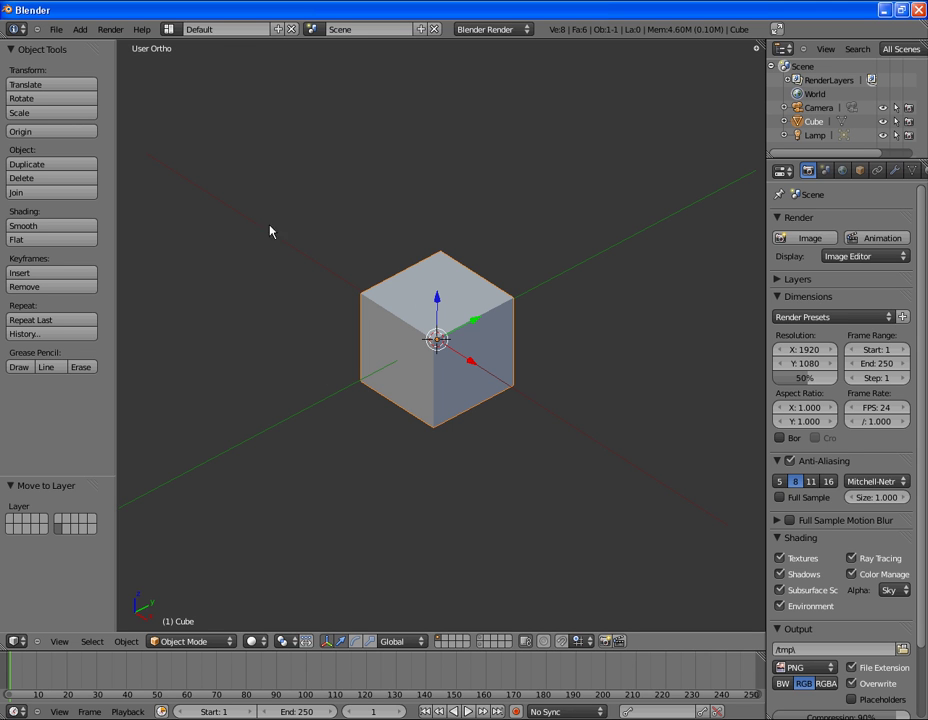
{"action": "middle_click_drag", "start_coordinate": [410, 425], "coordinate": [437, 389]}
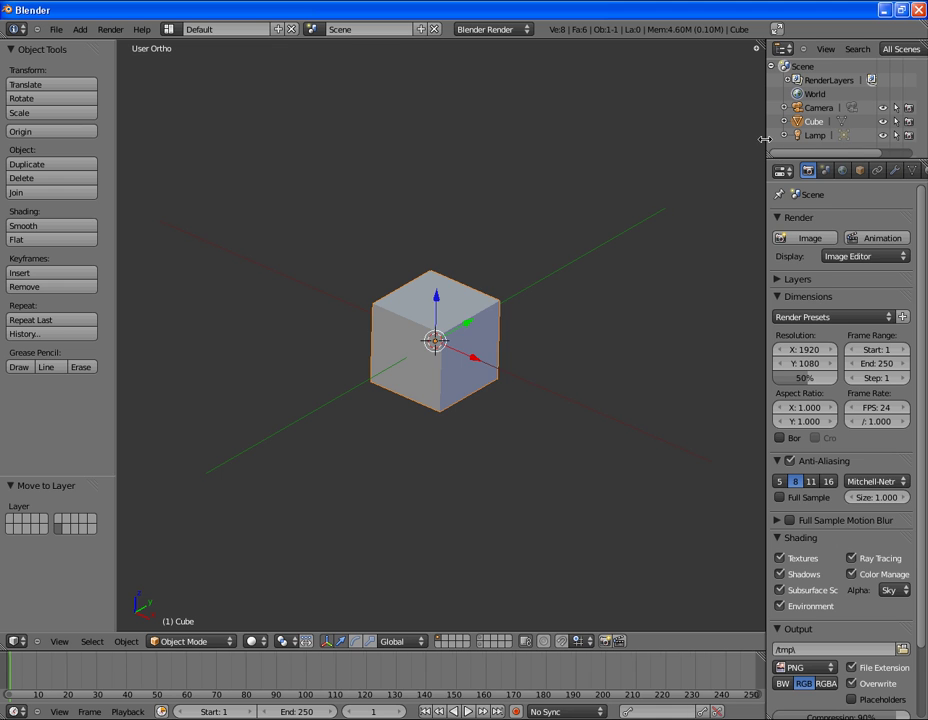
Add a Subdivision Surface modifier to the cube with View level 3.
{"action": "left_click_drag", "start_coordinate": [767, 140], "coordinate": [688, 141]}
{"action": "left_click", "coordinate": [818, 172]}
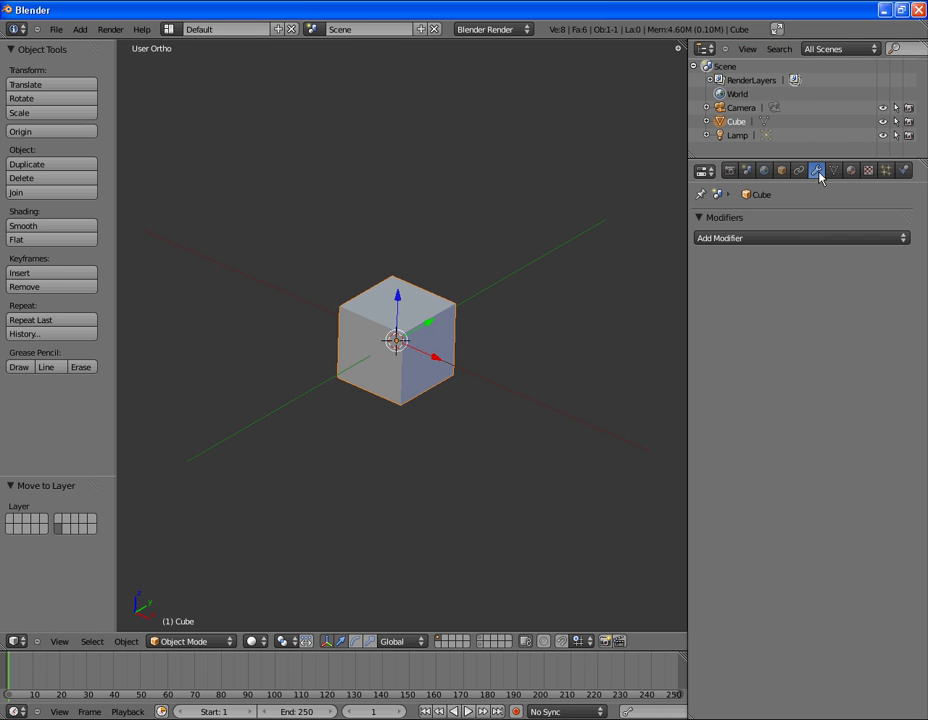
{"action": "left_click", "coordinate": [756, 238]}
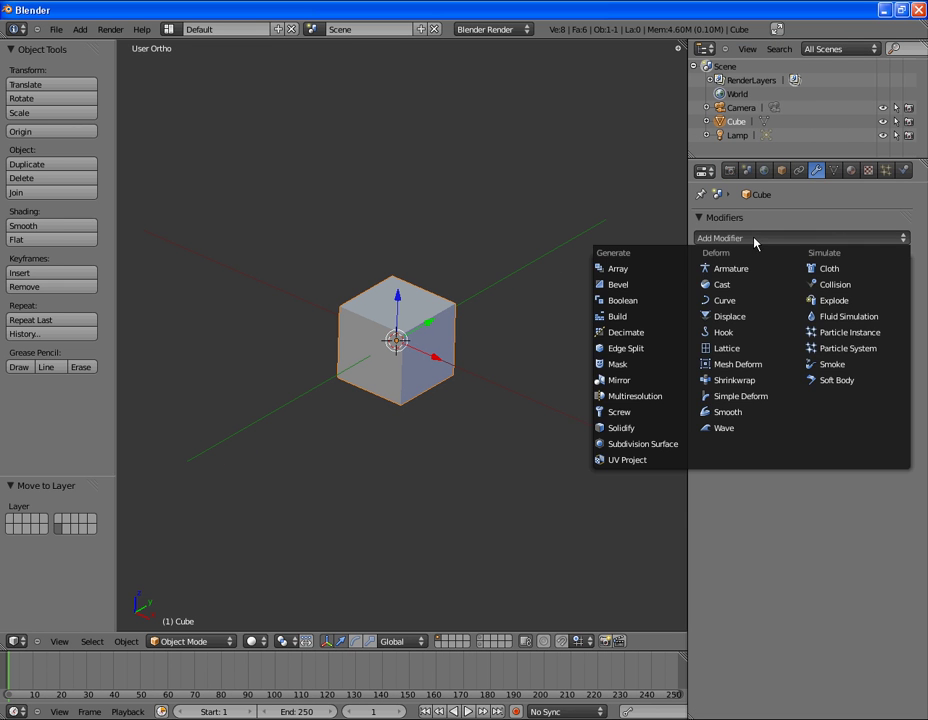
{"action": "left_click", "coordinate": [667, 449]}
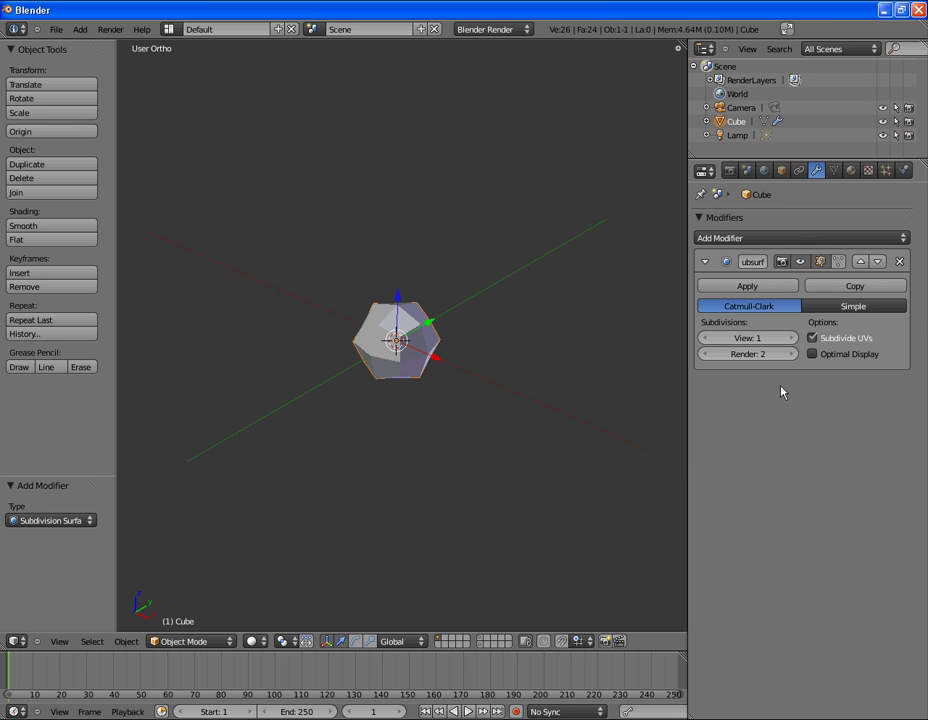
{"action": "left_click", "coordinate": [792, 338]}
{"action": "left_click", "coordinate": [792, 338]}
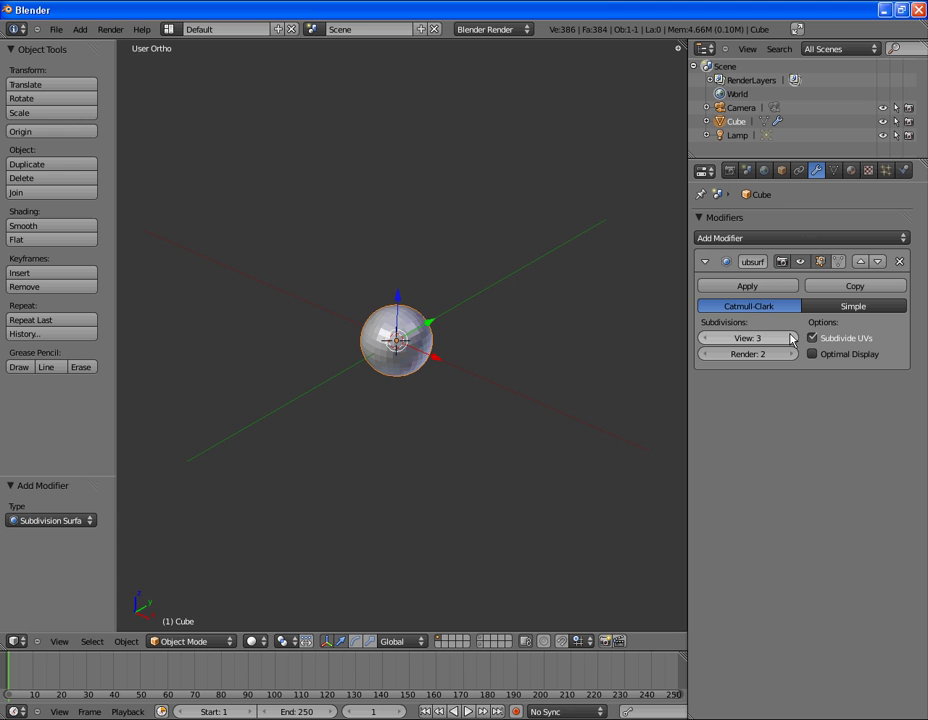
{"action": "scroll", "coordinate": [362, 381], "scroll_direction": "up", "scroll_amount": 3}
{"action": "middle_click_drag", "start_coordinate": [356, 383], "coordinate": [427, 360]}
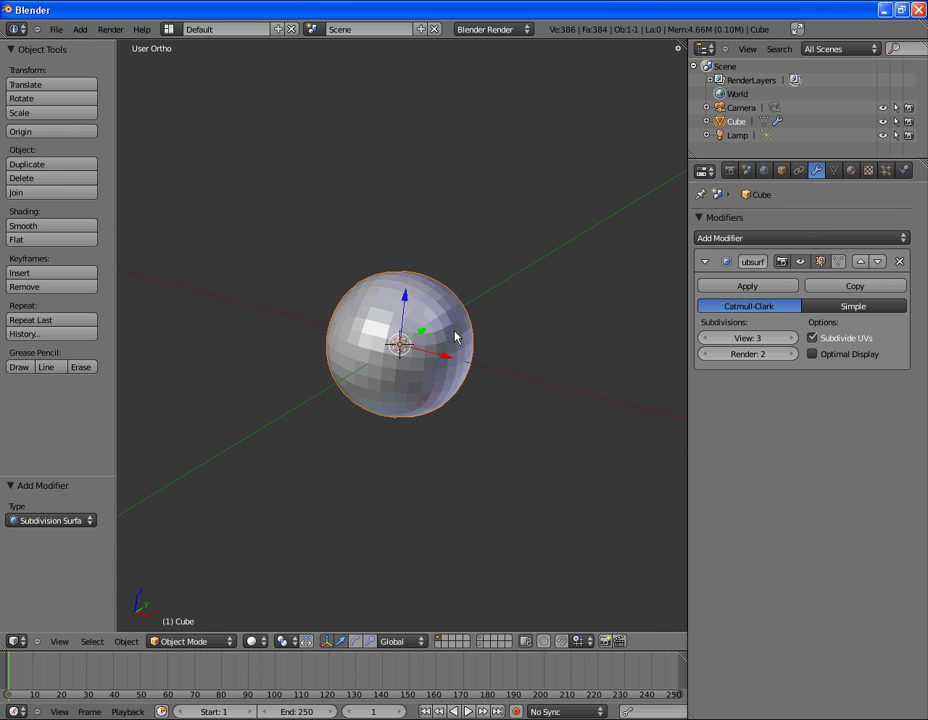
Apply the Subdivision Surface modifier and give the sphere smooth shading.
{"action": "left_click", "coordinate": [758, 286]}
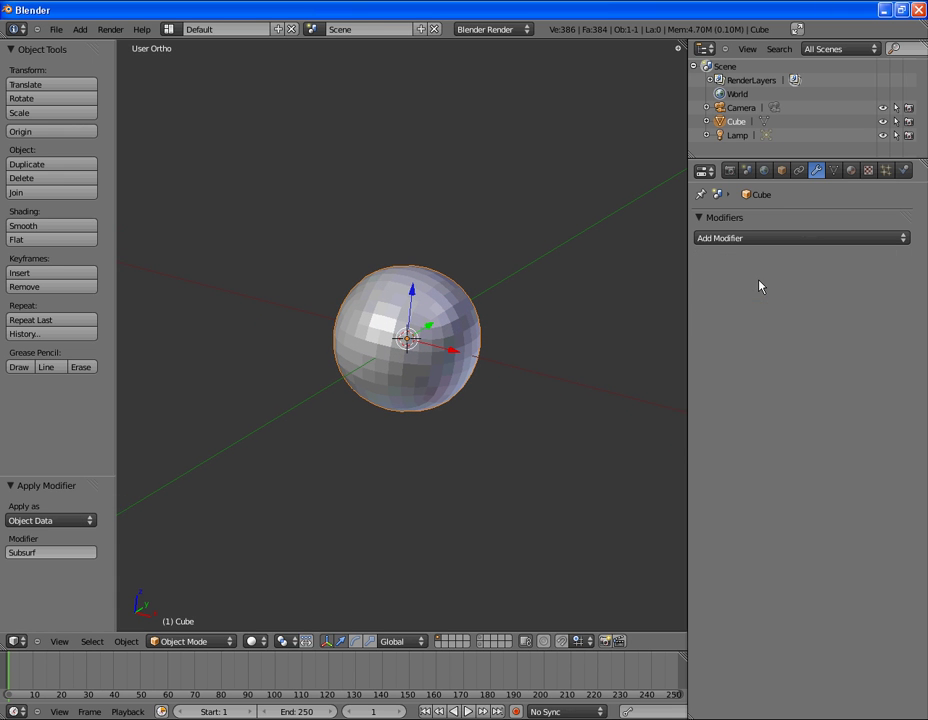
{"action": "left_click", "coordinate": [47, 229]}
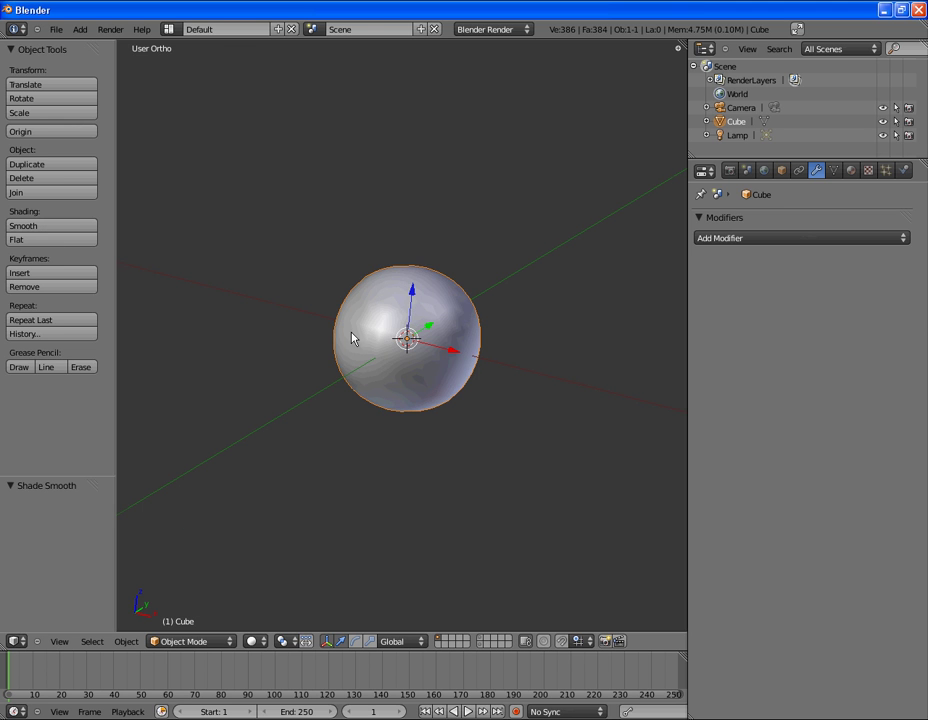
{"action": "mouse_move", "coordinate": [352, 336]}
{"action": "middle_mouse_down"}
{"action": "mouse_move", "coordinate": [418, 348]}
{"action": "mouse_move", "coordinate": [313, 313]}
{"action": "mouse_move", "coordinate": [352, 338]}
{"action": "mouse_move", "coordinate": [383, 379]}
{"action": "mouse_move", "coordinate": [425, 362]}
{"action": "mouse_move", "coordinate": [435, 315]}
{"action": "mouse_move", "coordinate": [427, 313]}
{"action": "middle_mouse_up"}
{"action": "scroll", "coordinate": [320, 313], "scroll_direction": "up", "scroll_amount": 2}
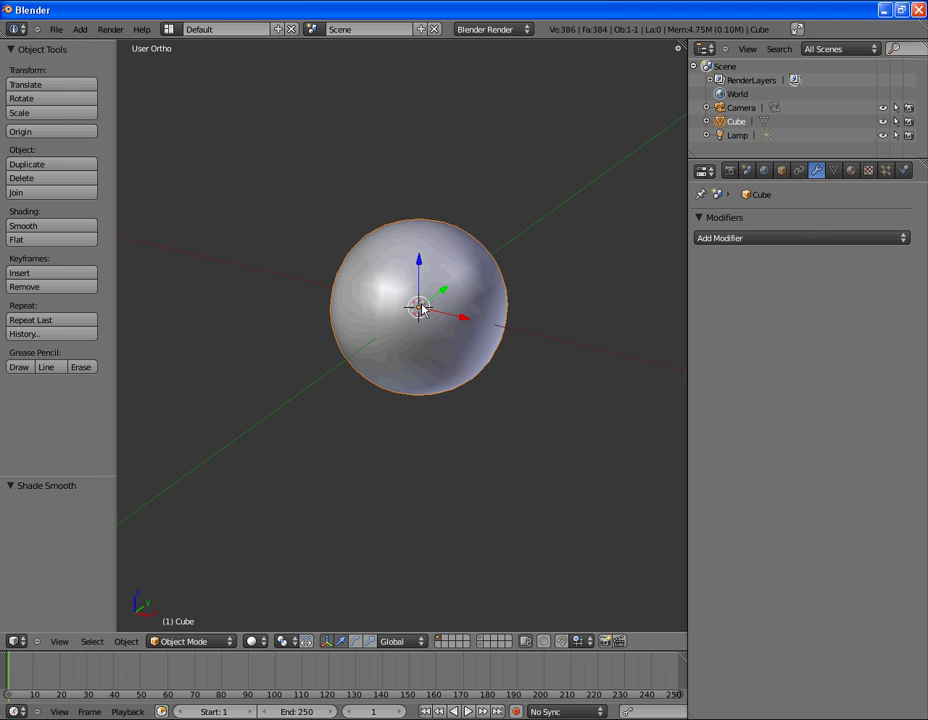
Add a Multiresolution modifier from the Add Modifier list, leaving all levels at 0.
{"action": "left_click", "coordinate": [740, 240]}
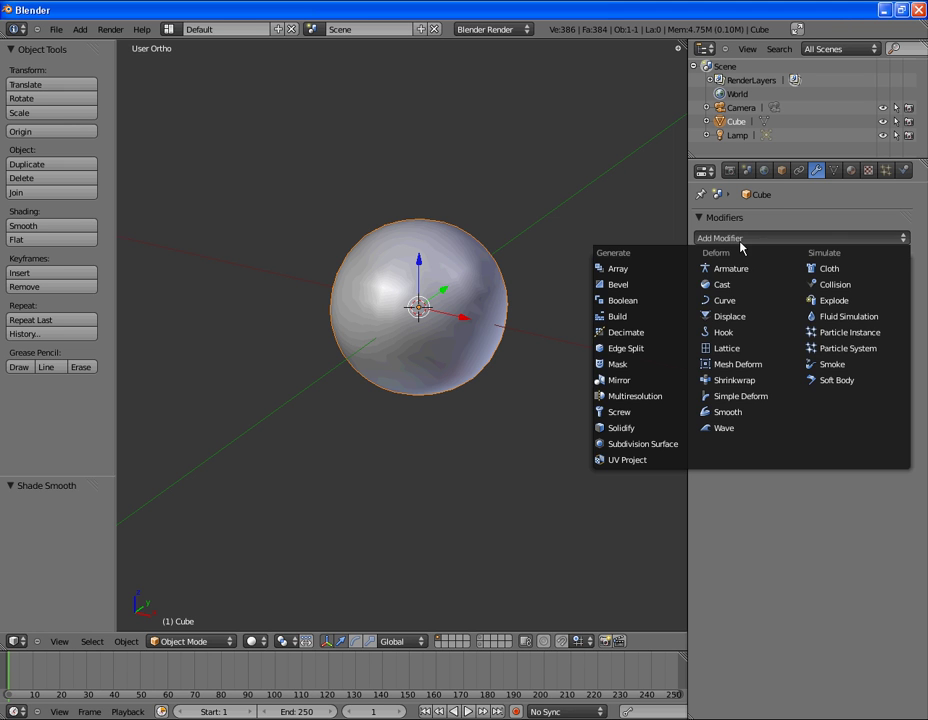
{"action": "left_click", "coordinate": [663, 399]}
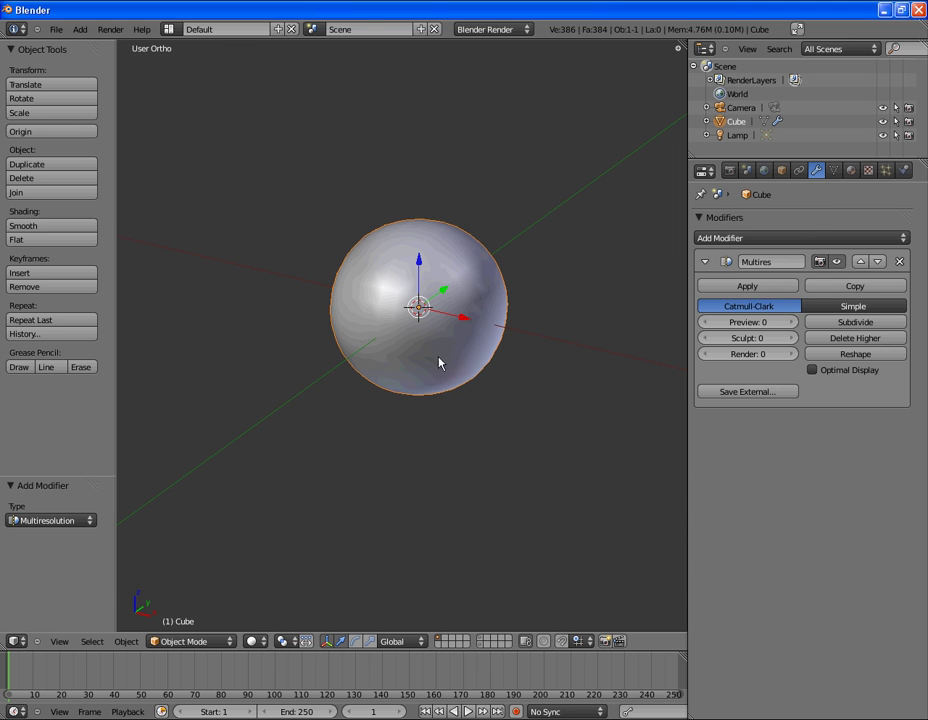
{"action": "middle_click_drag", "start_coordinate": [440, 363], "coordinate": [460, 342]}
{"action": "middle_click_drag", "start_coordinate": [526, 329], "coordinate": [414, 397]}
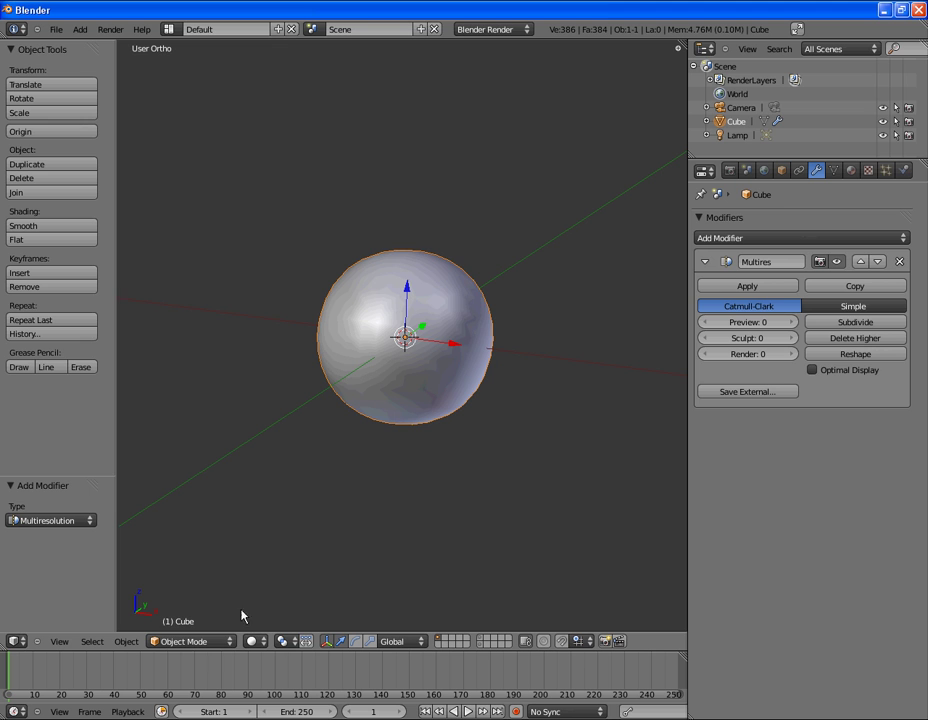
Switch the sphere from Sculpt Mode into Edit Mode, view it in Right Ortho and zoom in.
{"action": "left_click", "coordinate": [210, 641]}
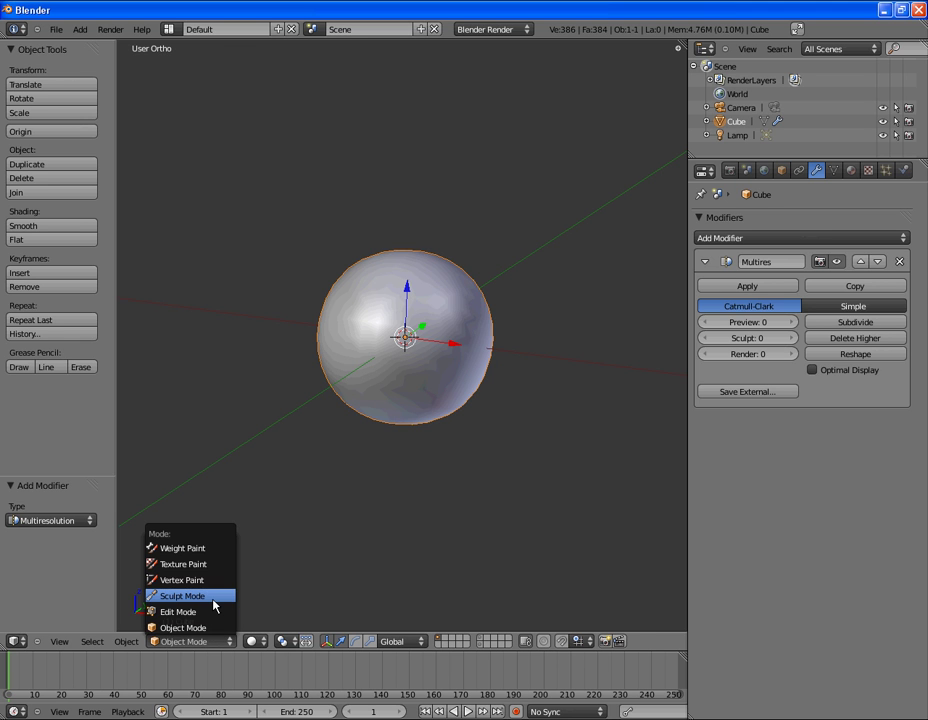
{"action": "left_click", "coordinate": [214, 604]}
{"action": "middle_click_drag", "start_coordinate": [375, 439], "coordinate": [318, 438]}
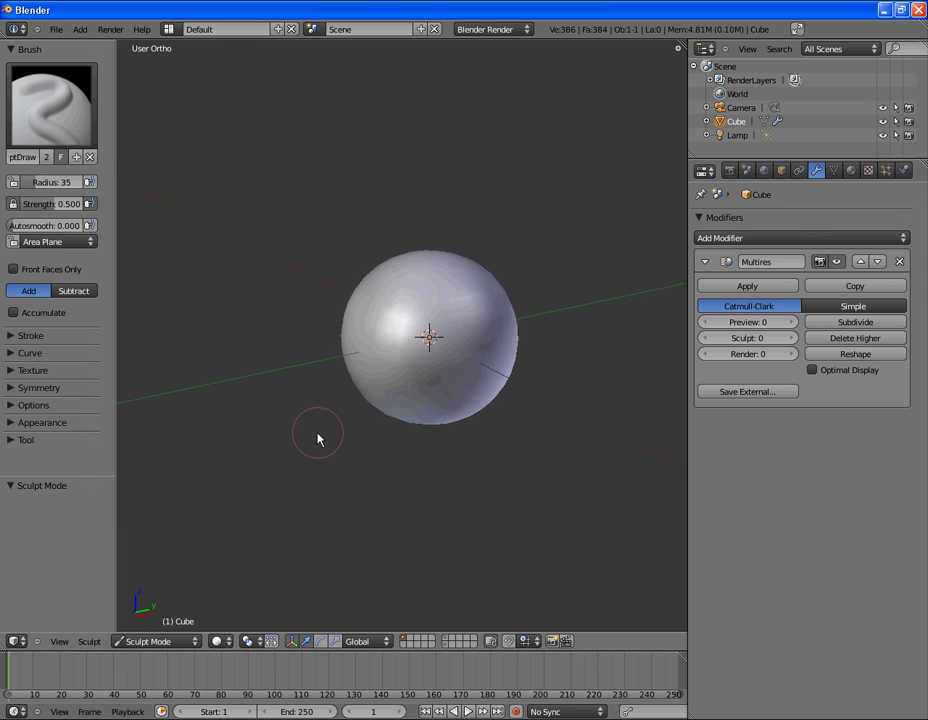
{"action": "left_click", "coordinate": [180, 641]}
{"action": "left_click", "coordinate": [180, 611]}
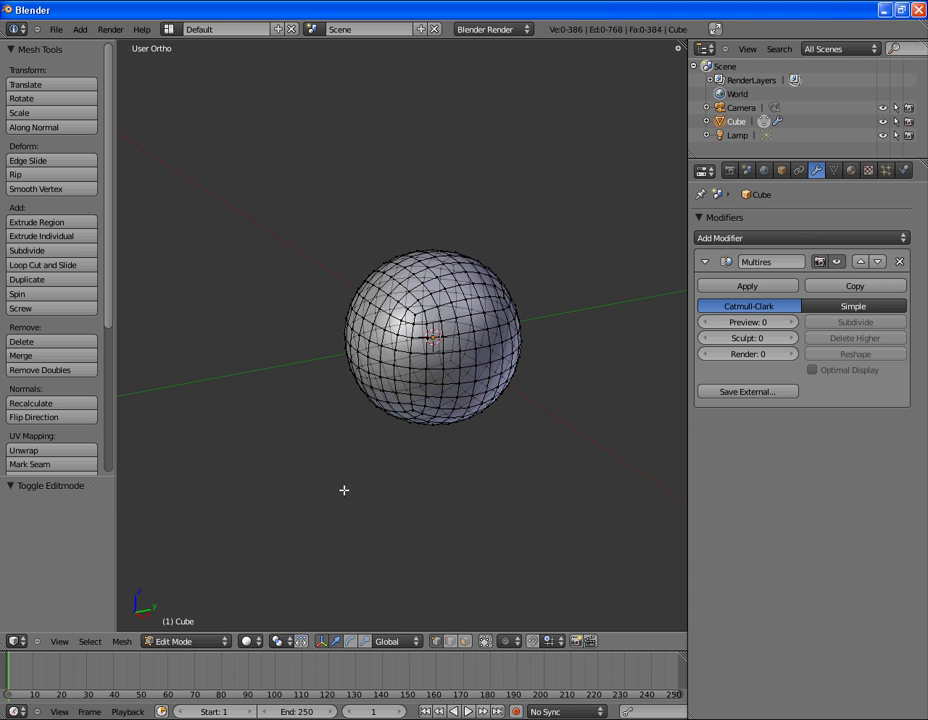
{"action": "key", "text": "KP_3"}
{"action": "middle_click_drag", "start_coordinate": [524, 374], "coordinate": [478, 347], "text": "shift"}
{"action": "scroll", "coordinate": [493, 325], "scroll_direction": "up", "scroll_amount": 2}
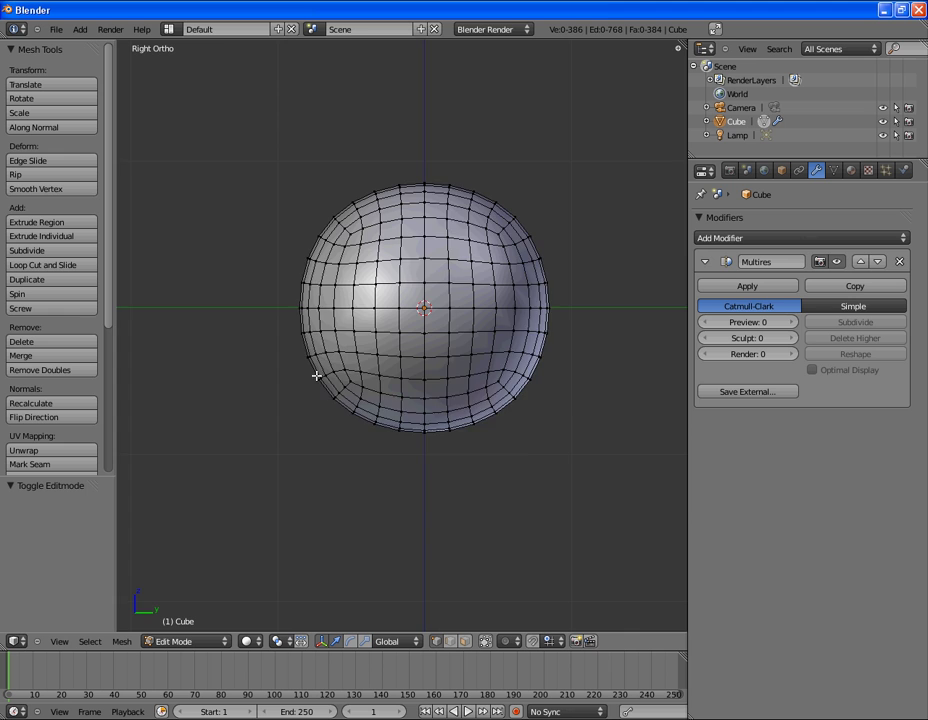
{"action": "scroll", "coordinate": [315, 375], "scroll_direction": "up", "scroll_amount": 2}
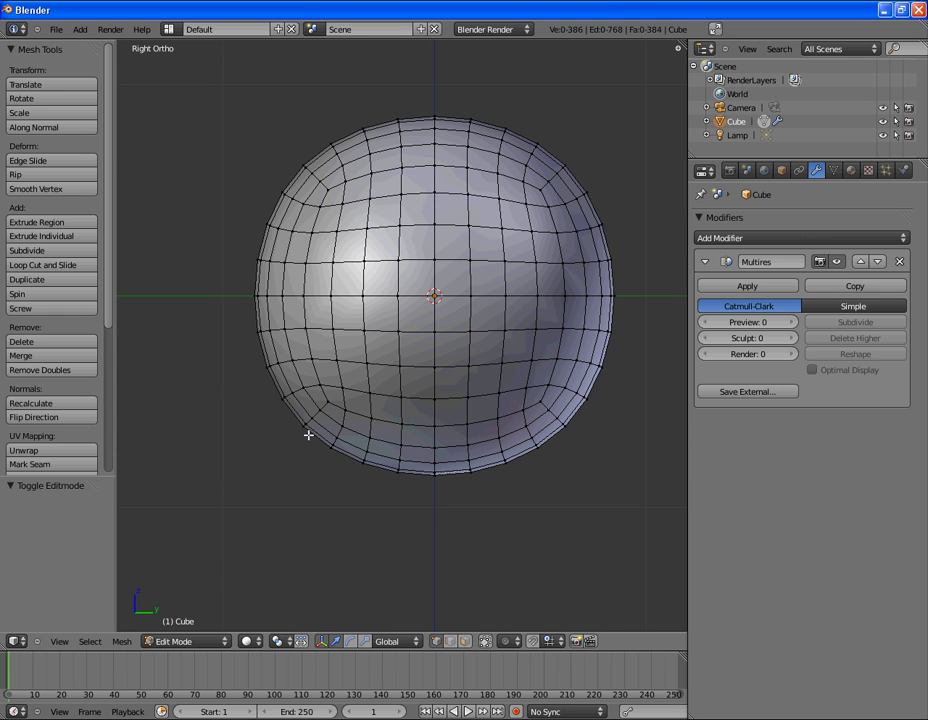
Box-select a patch of lower faces, extrude it in place and shrink it inward.
{"action": "key", "text": "b"}
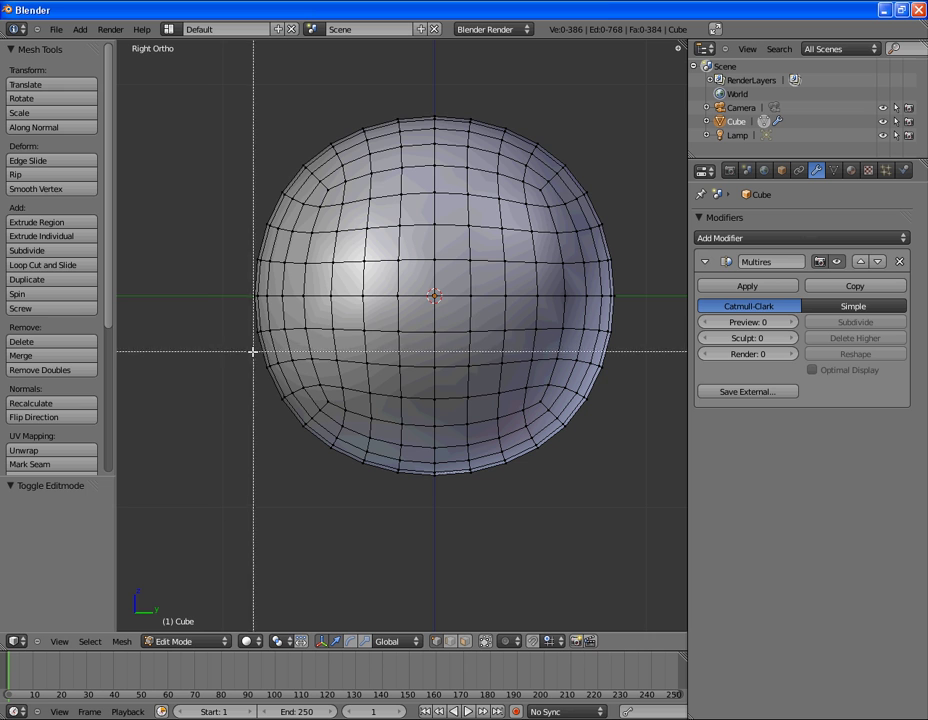
{"action": "left_click_drag", "start_coordinate": [253, 352], "coordinate": [336, 440]}
{"action": "middle_click_drag", "start_coordinate": [336, 440], "coordinate": [476, 373]}
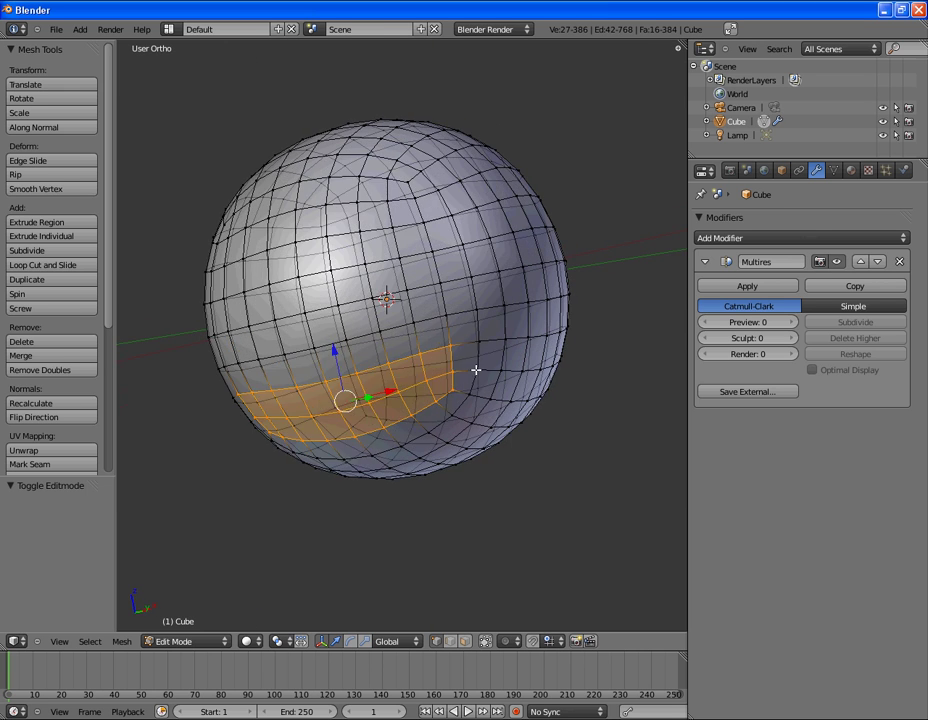
{"action": "key", "text": "e"}
{"action": "left_click", "coordinate": [476, 373]}
{"action": "key", "text": "s"}
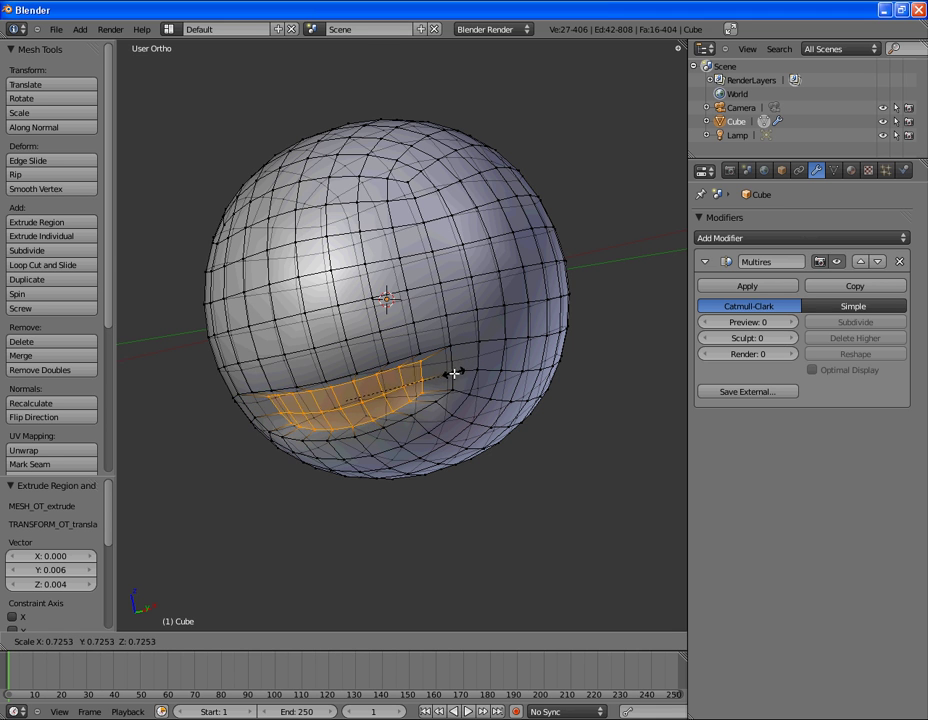
{"action": "left_click", "coordinate": [458, 379]}
{"action": "middle_click_drag", "start_coordinate": [458, 379], "coordinate": [347, 373]}
Squash the inset patch along Z and smooth it twice.
{"action": "key", "text": "s"}
{"action": "key", "text": "z"}
{"action": "left_click", "coordinate": [518, 325]}
{"action": "key", "text": "KP_3"}
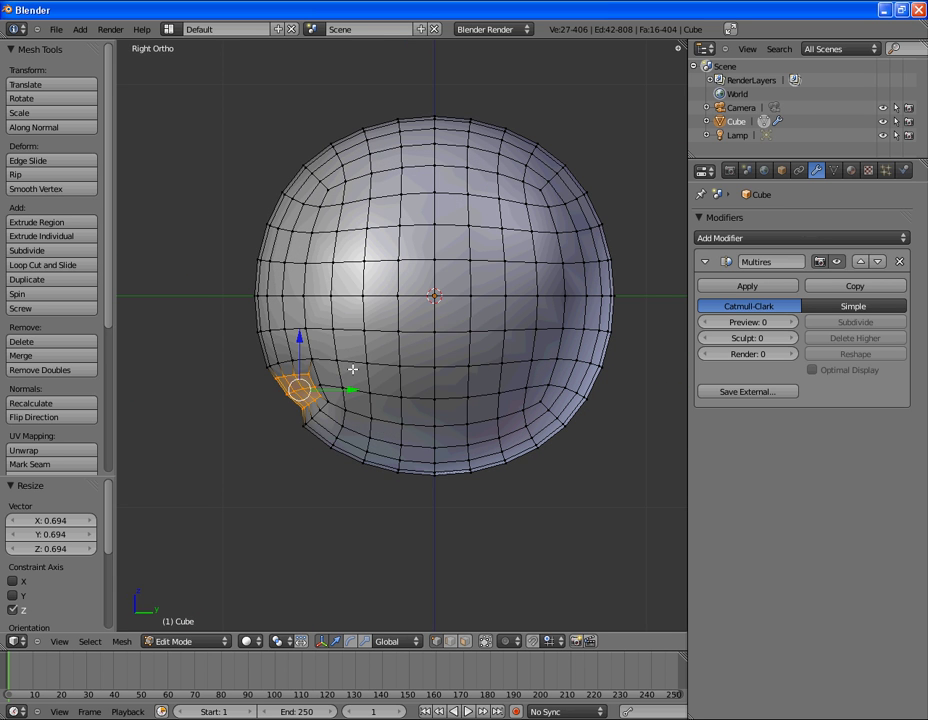
{"action": "key", "text": "w"}
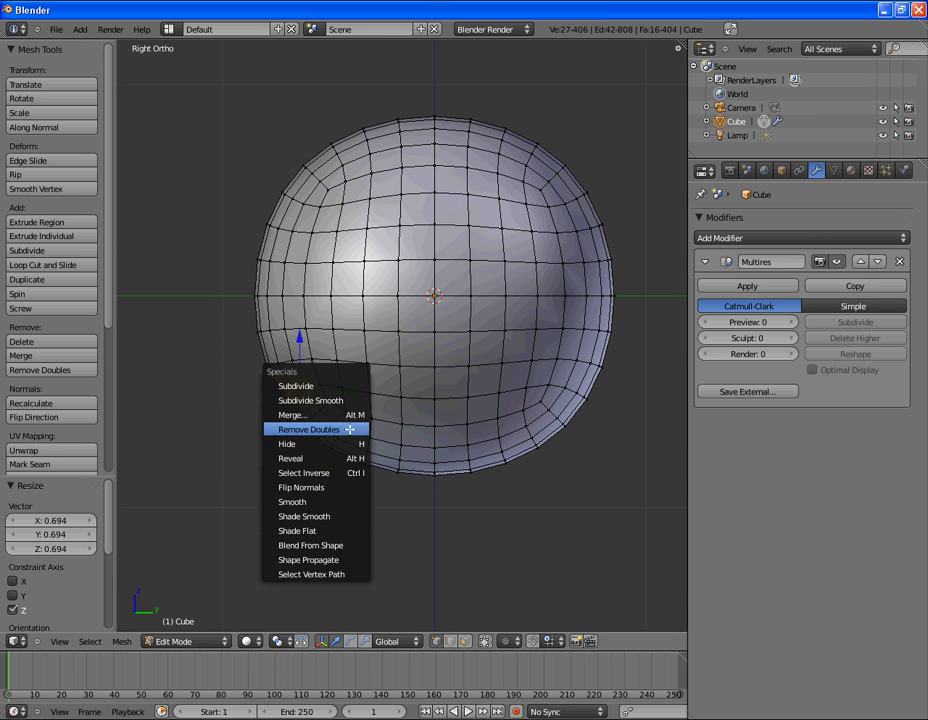
{"action": "left_click", "coordinate": [355, 501]}
{"action": "key", "text": "w"}
{"action": "left_click", "coordinate": [355, 501]}
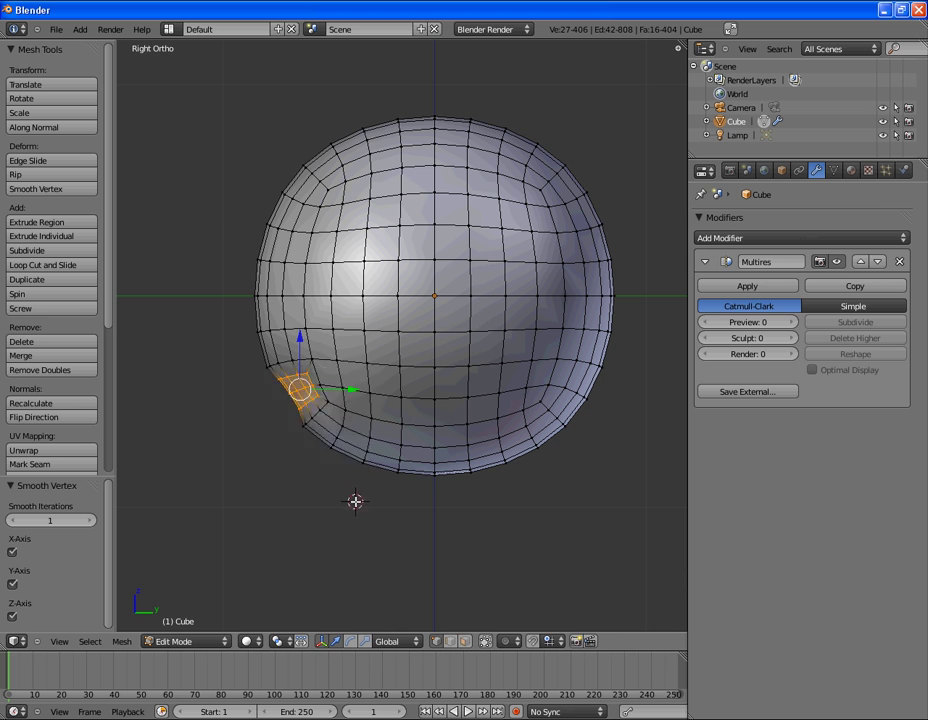
Nudge the patch into place, smooth it three more times, then deselect all.
{"action": "key", "text": "g"}
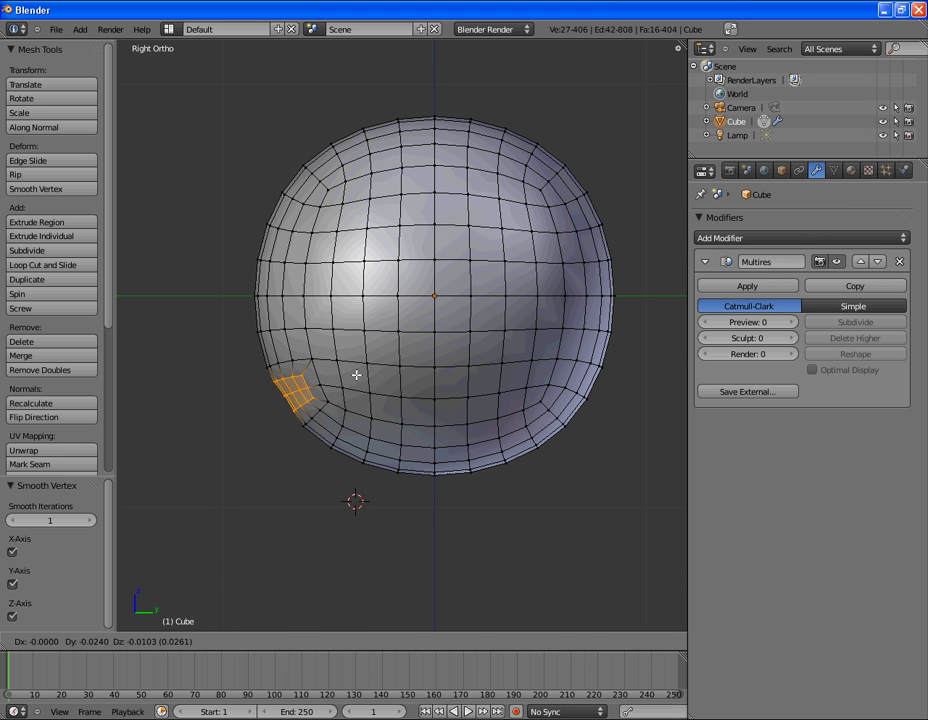
{"action": "left_click", "coordinate": [356, 374]}
{"action": "key", "text": "w"}
{"action": "left_click", "coordinate": [340, 375]}
{"action": "key", "text": "w"}
{"action": "left_click", "coordinate": [373, 374]}
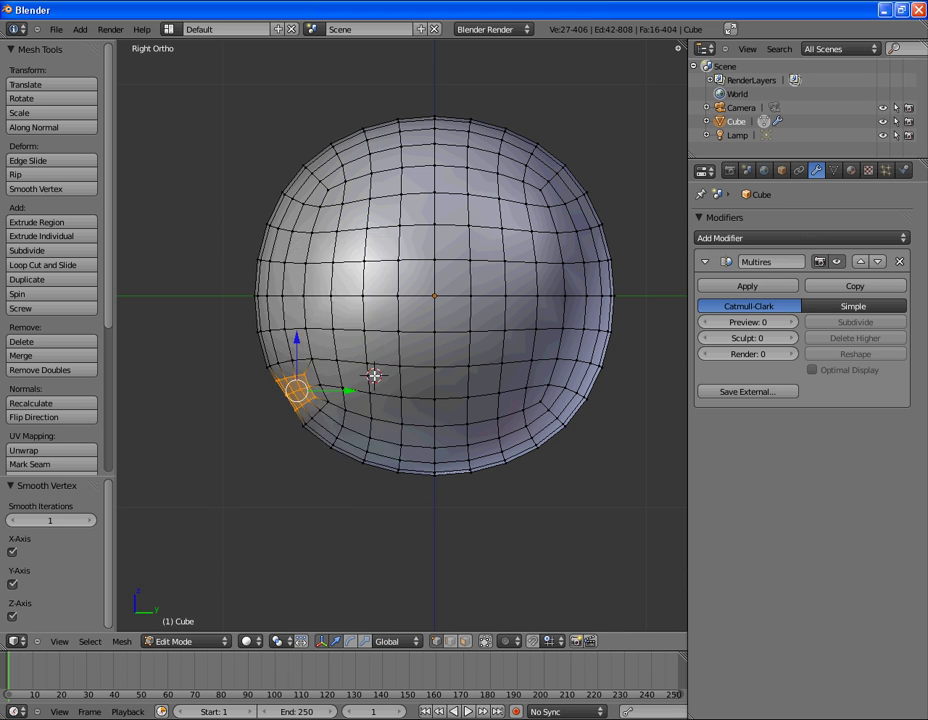
{"action": "key", "text": "g"}
{"action": "left_click", "coordinate": [362, 389]}
{"action": "key", "text": "w"}
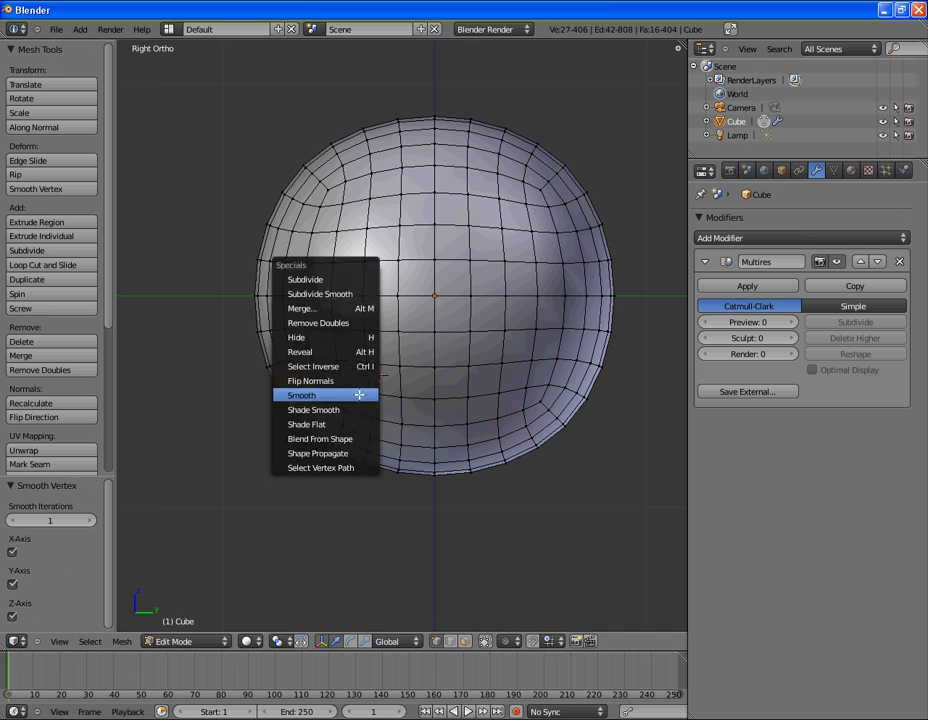
{"action": "left_click", "coordinate": [335, 509]}
{"action": "middle_click_drag", "start_coordinate": [312, 375], "coordinate": [416, 361]}
{"action": "key", "text": "a"}
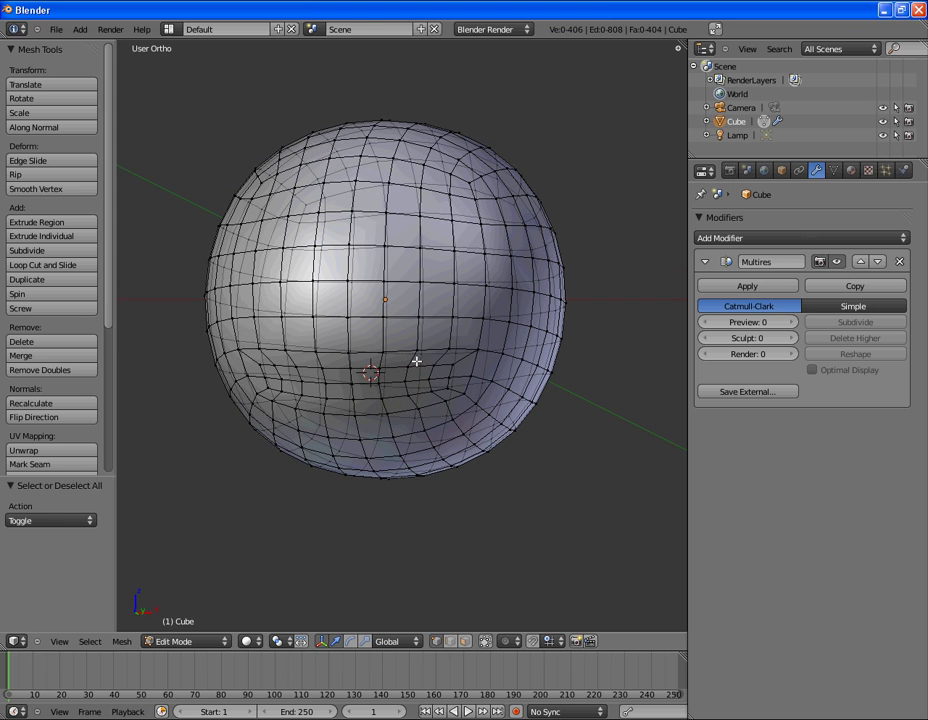
{"action": "middle_click_drag", "start_coordinate": [362, 375], "coordinate": [317, 394]}
In side view, box-select the bottom rows of faces and drop the lower-left tip.
{"action": "key", "text": "KP_3"}
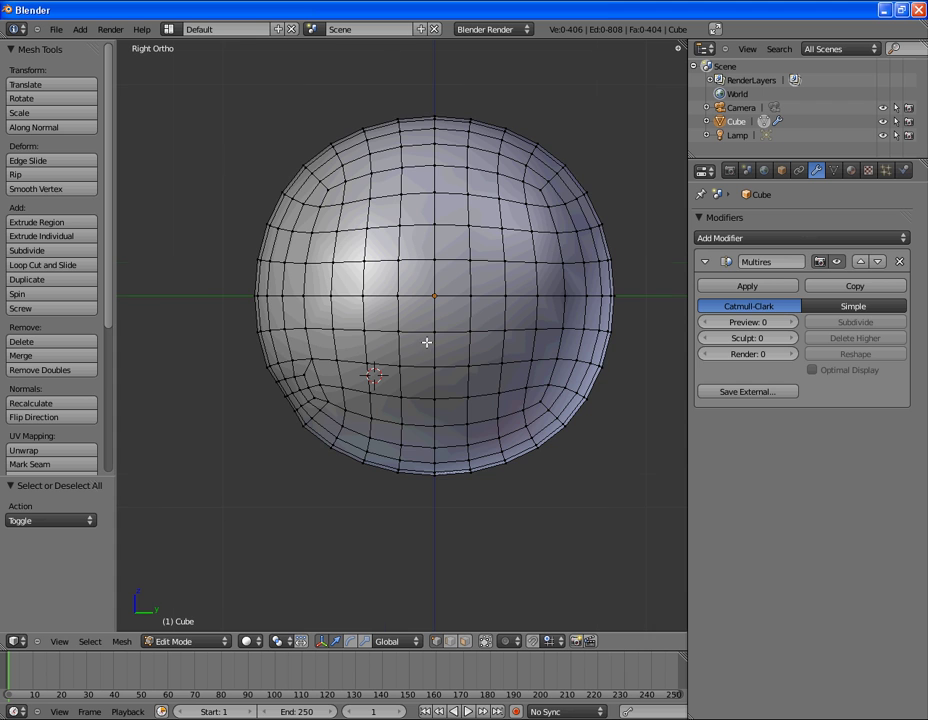
{"action": "middle_click_drag", "start_coordinate": [427, 343], "coordinate": [357, 285], "text": "shift"}
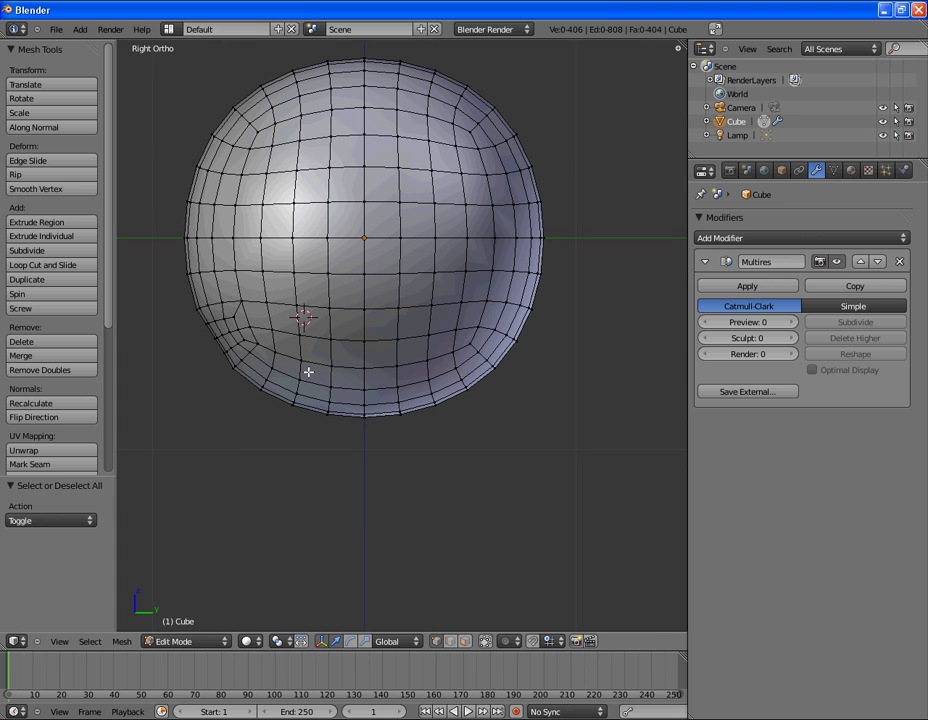
{"action": "key", "text": "b"}
{"action": "left_click_drag", "start_coordinate": [249, 362], "coordinate": [520, 445]}
{"action": "key", "text": "b"}
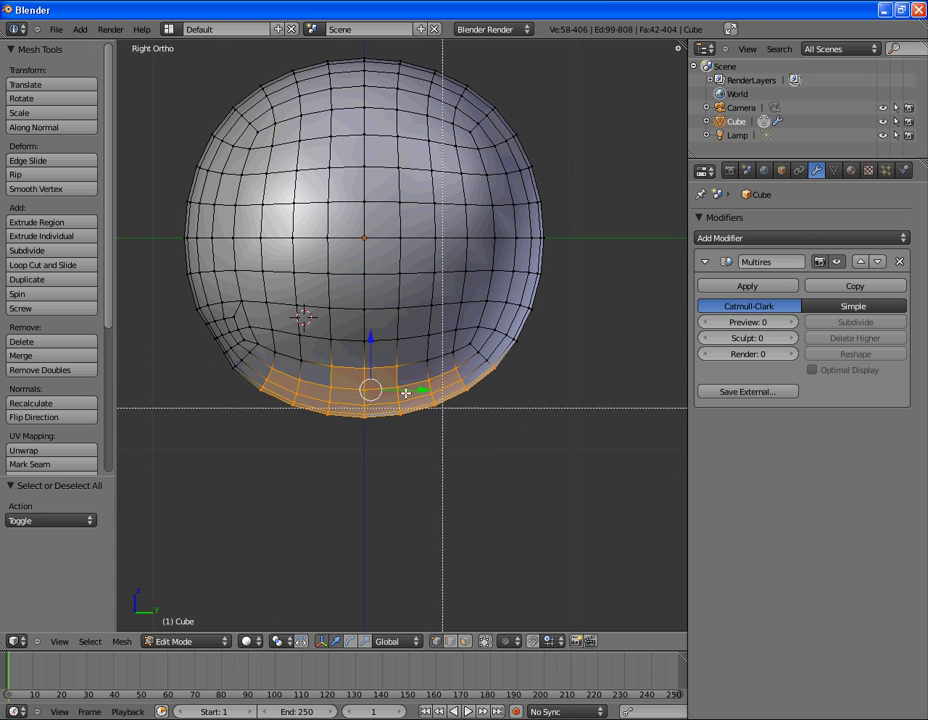
{"action": "left_click_drag", "start_coordinate": [269, 354], "coordinate": [505, 388]}
{"action": "key", "text": "b"}
{"action": "left_click_drag", "start_coordinate": [457, 344], "coordinate": [487, 375]}
{"action": "scroll", "coordinate": [350, 387], "scroll_direction": "down", "scroll_amount": 1}
{"action": "scroll", "coordinate": [361, 378], "scroll_direction": "up", "scroll_amount": 1}
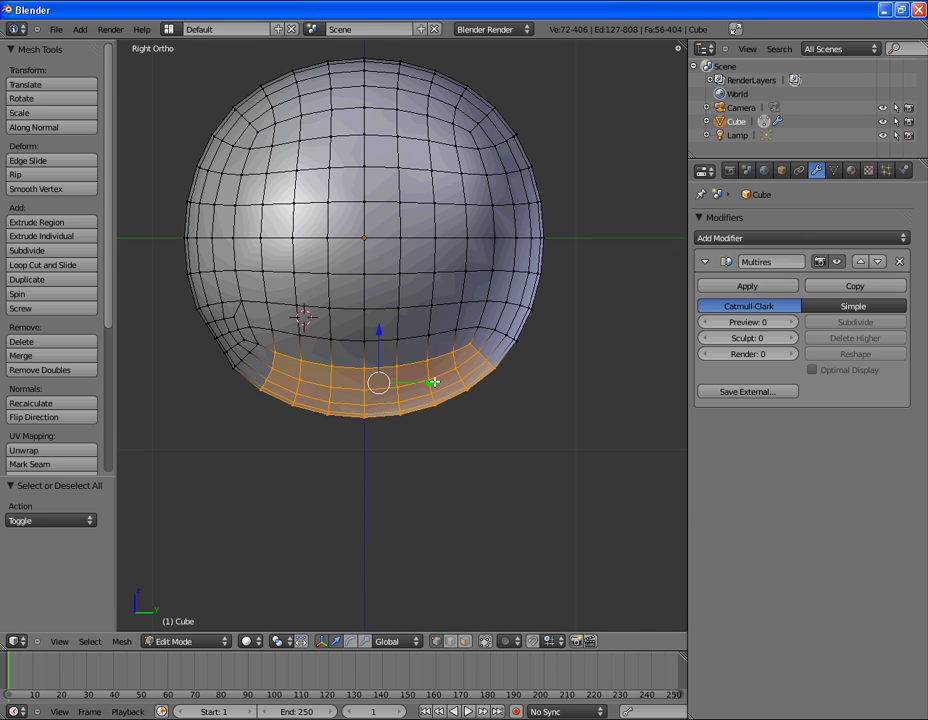
{"action": "key", "text": "b"}
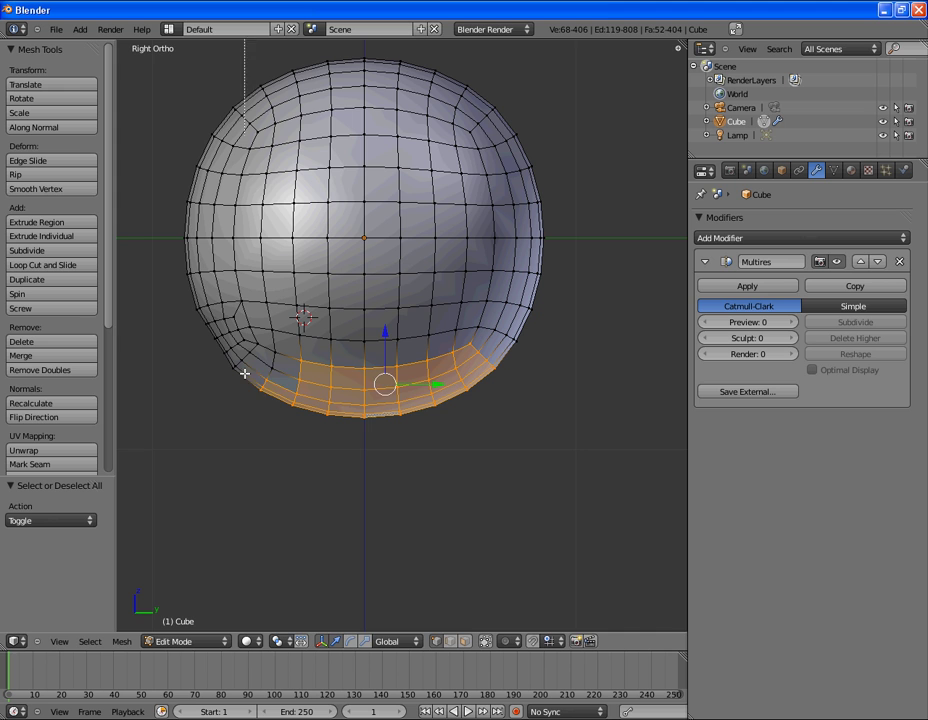
{"action": "left_click_drag", "start_coordinate": [244, 374], "coordinate": [278, 399]}
{"action": "middle_click_drag", "start_coordinate": [278, 399], "coordinate": [280, 399]}
Lower the bottom band along Z and extrude it far downward into a neck.
{"action": "key", "text": "g"}
{"action": "key", "text": "z"}
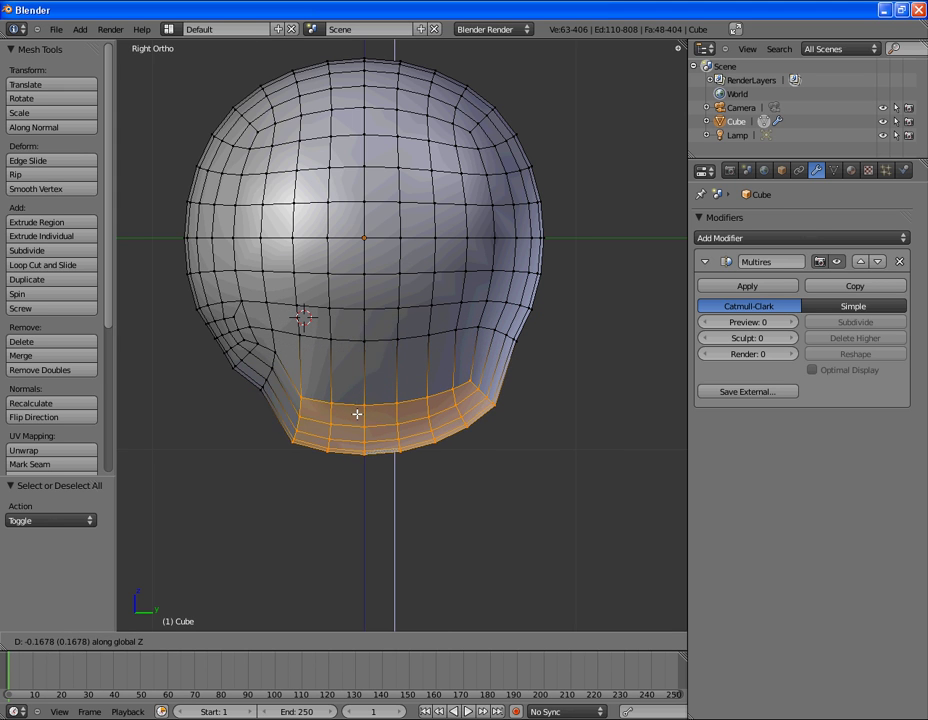
{"action": "left_click", "coordinate": [362, 383]}
{"action": "key", "text": "e"}
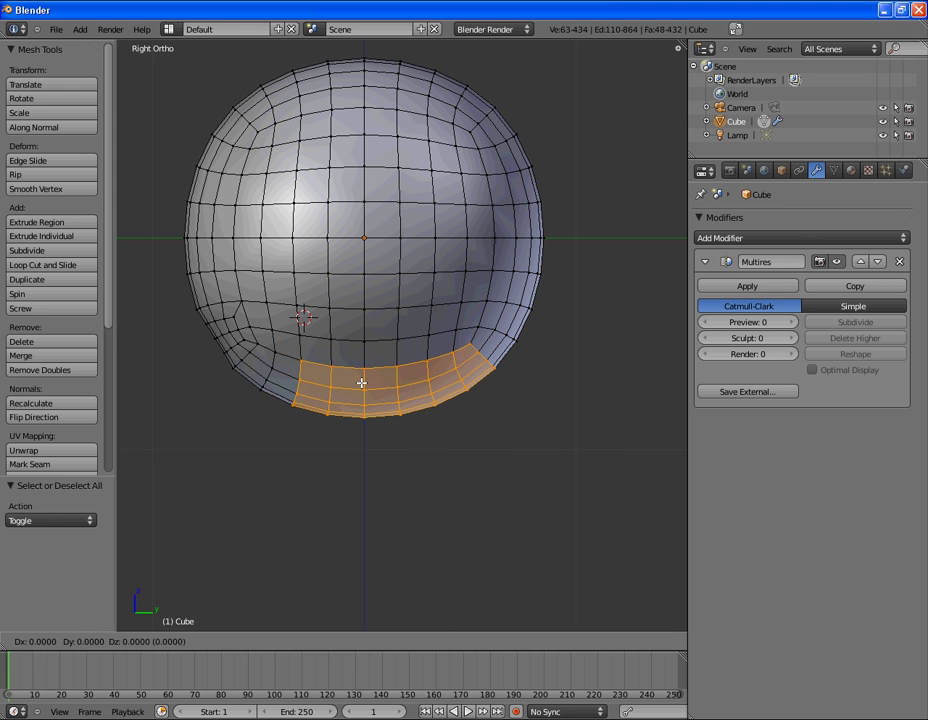
{"action": "left_click", "coordinate": [369, 518]}
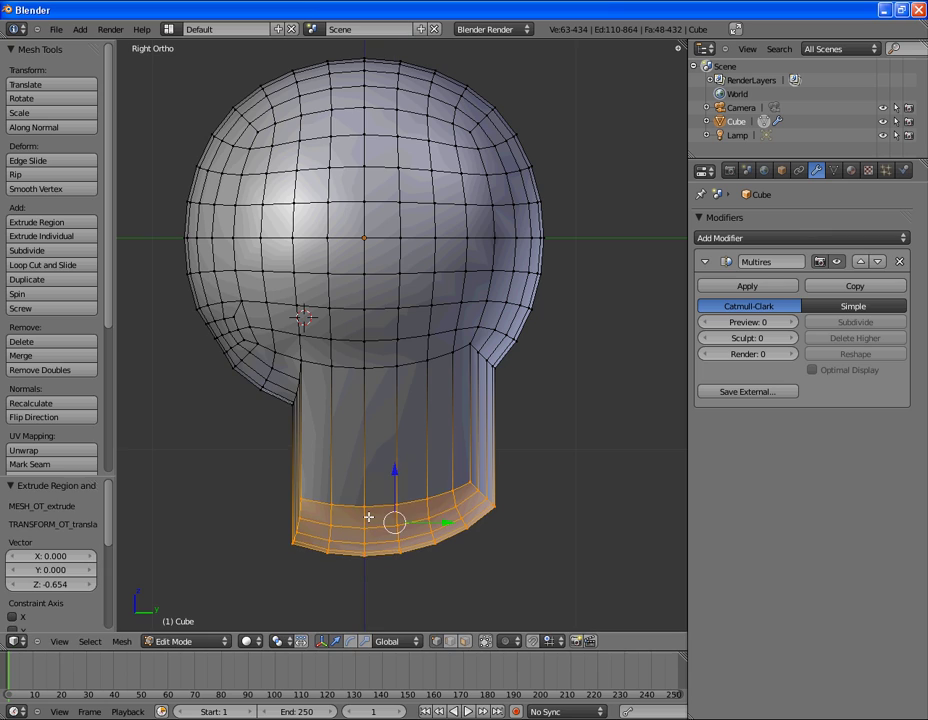
{"action": "key", "text": "KP_1"}
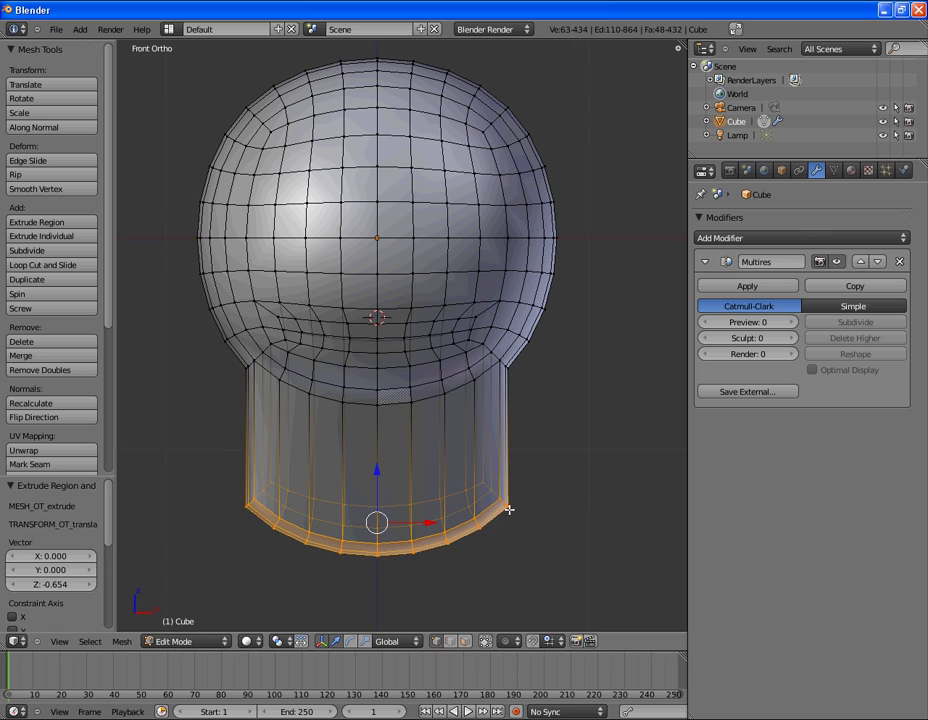
{"action": "middle_click_drag", "start_coordinate": [509, 510], "coordinate": [422, 377]}
{"action": "middle_click_drag", "start_coordinate": [302, 461], "coordinate": [510, 474]}
{"action": "key", "text": "KP_1"}
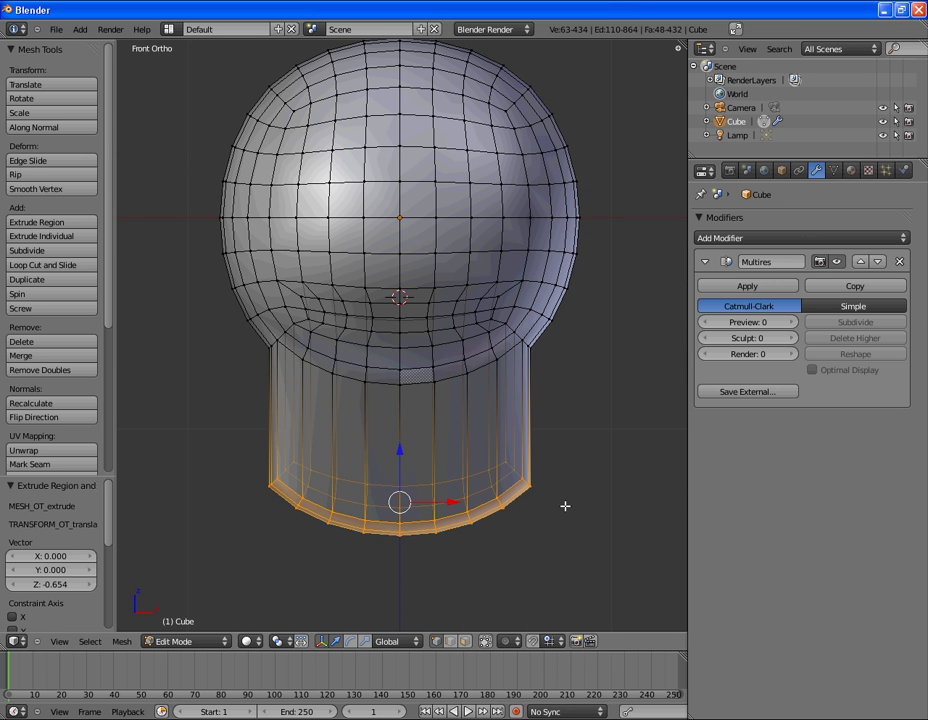
Scale the bottom ring wider into shoulders and add centred loop cuts across them.
{"action": "key", "text": "s"}
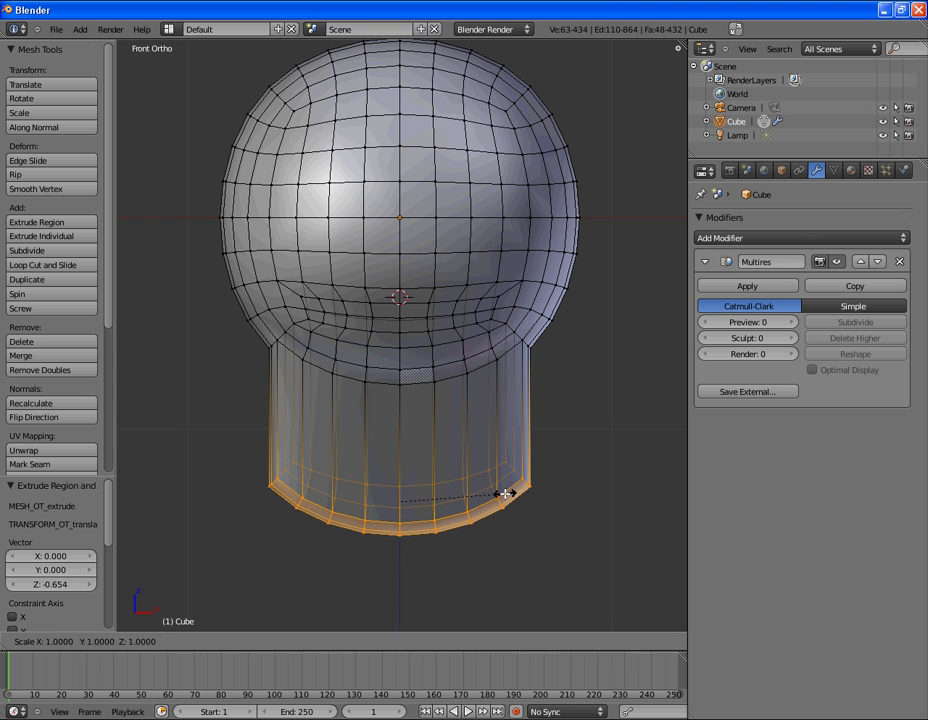
{"action": "left_click", "coordinate": [603, 493]}
{"action": "key", "text": "a"}
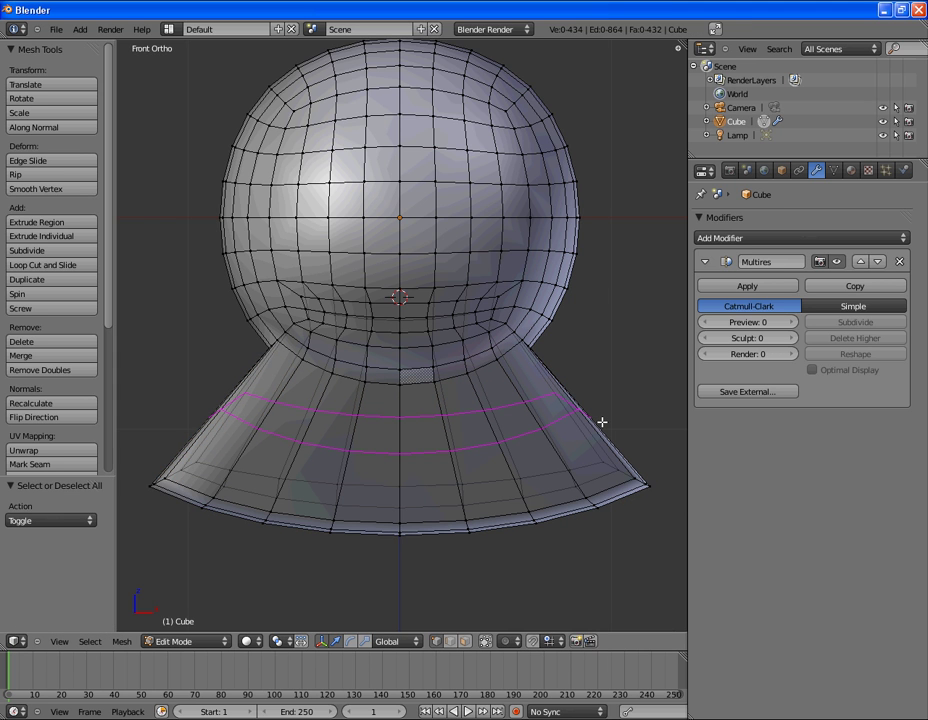
{"action": "scroll", "coordinate": [602, 422], "scroll_direction": "up", "scroll_amount": 5}
{"action": "left_click", "coordinate": [602, 422]}
{"action": "right_click", "coordinate": [602, 422]}
{"action": "middle_click_drag", "start_coordinate": [358, 280], "coordinate": [244, 294]}
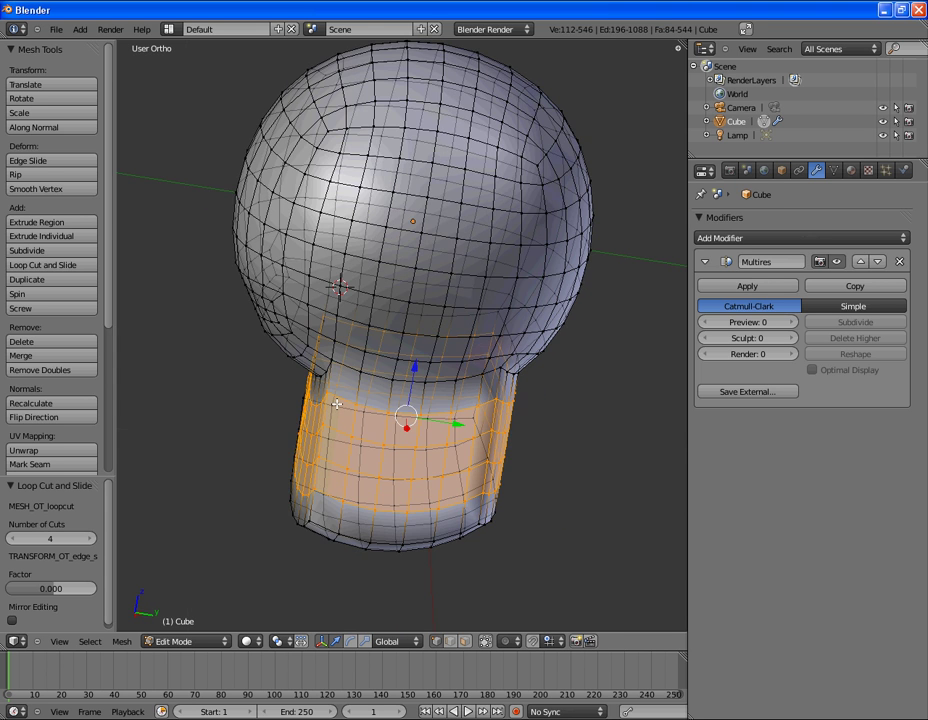
{"action": "key", "text": "KP_3"}
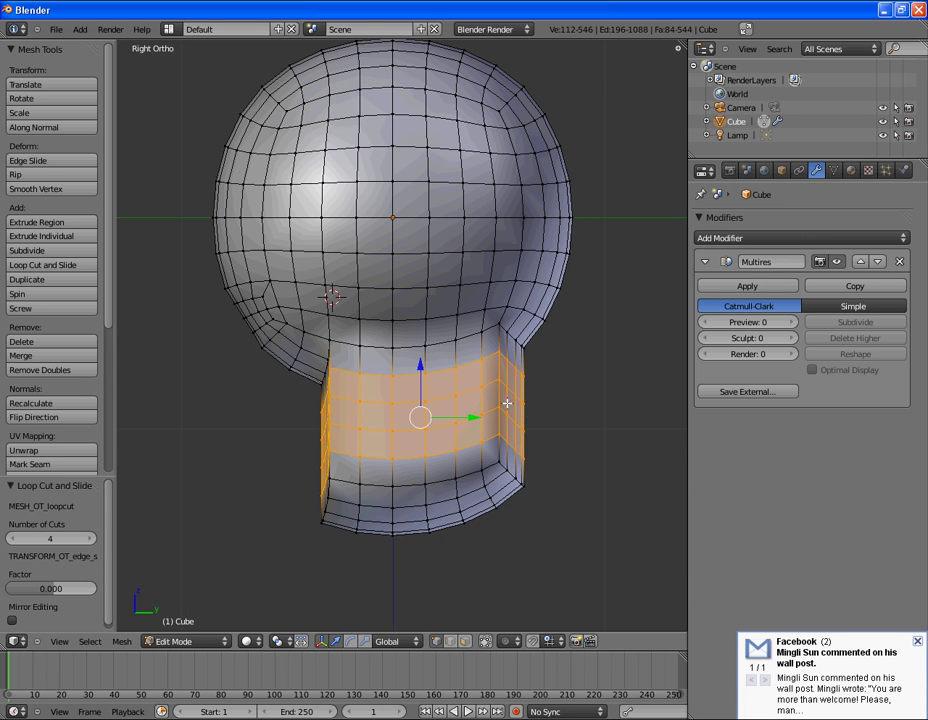
{"action": "left_click", "coordinate": [917, 642]}
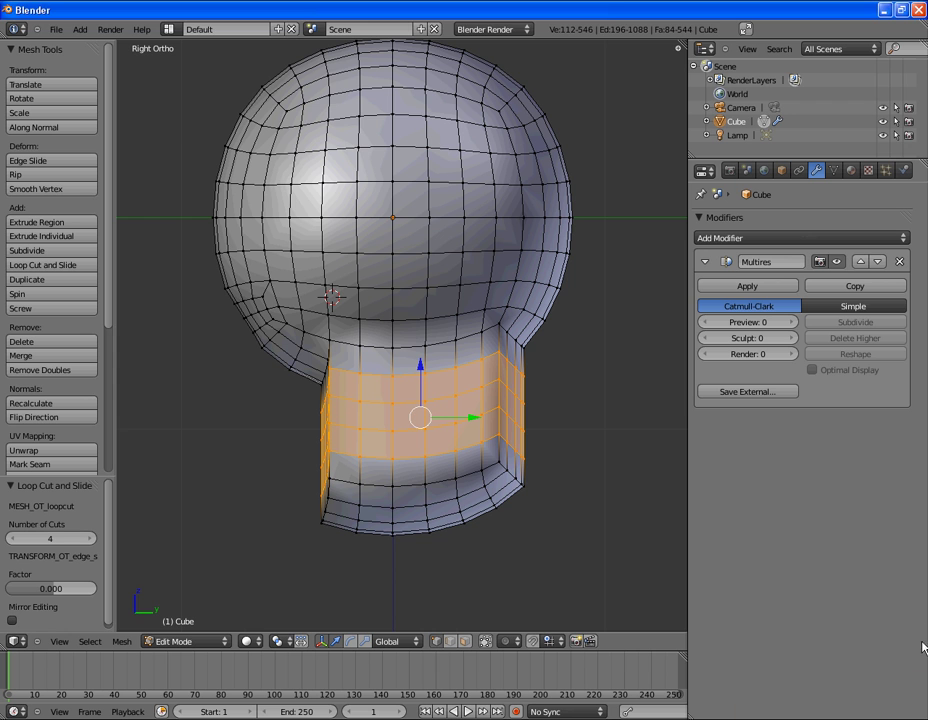
Scale two neck edge loops down so the neck tapers, deselecting after each.
{"action": "key", "text": "s"}
{"action": "left_click", "coordinate": [563, 408]}
{"action": "key", "text": "a"}
{"action": "middle_click_drag", "start_coordinate": [563, 408], "coordinate": [424, 442]}
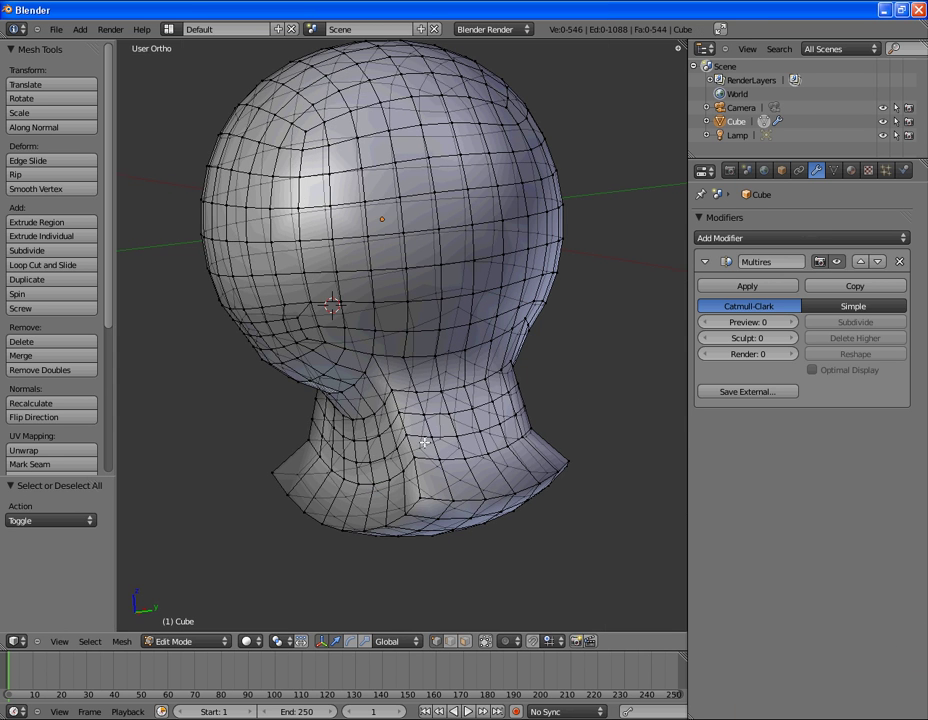
{"action": "right_click", "coordinate": [424, 425], "text": "alt"}
{"action": "key", "text": "s"}
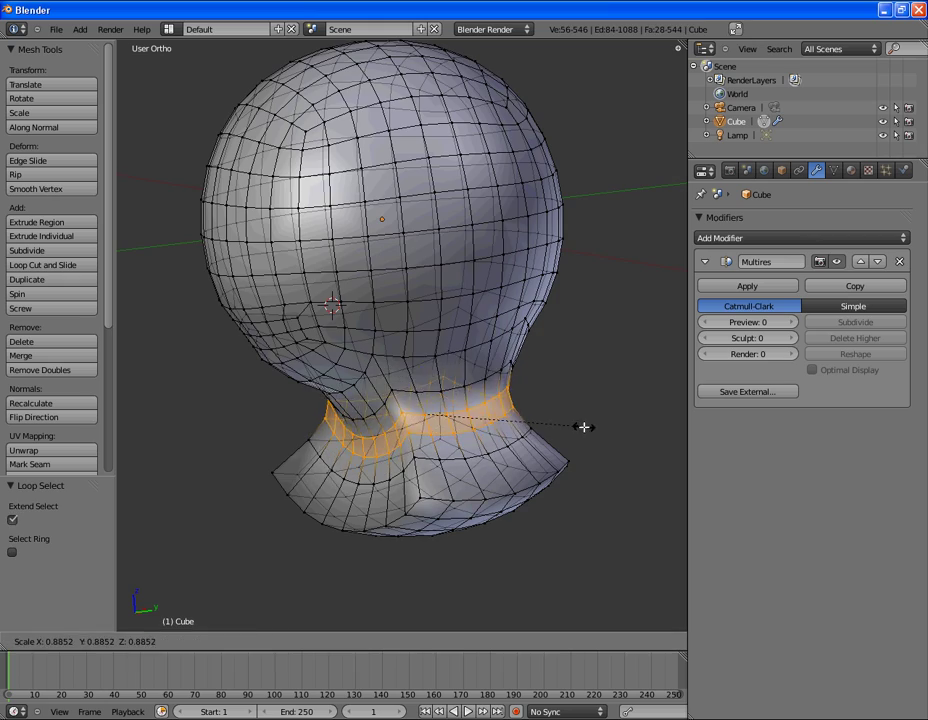
{"action": "left_click", "coordinate": [584, 426]}
{"action": "key", "text": "a"}
{"action": "middle_click_drag", "start_coordinate": [584, 426], "coordinate": [423, 424]}
{"action": "scroll", "coordinate": [423, 424], "scroll_direction": "up", "scroll_amount": 2}
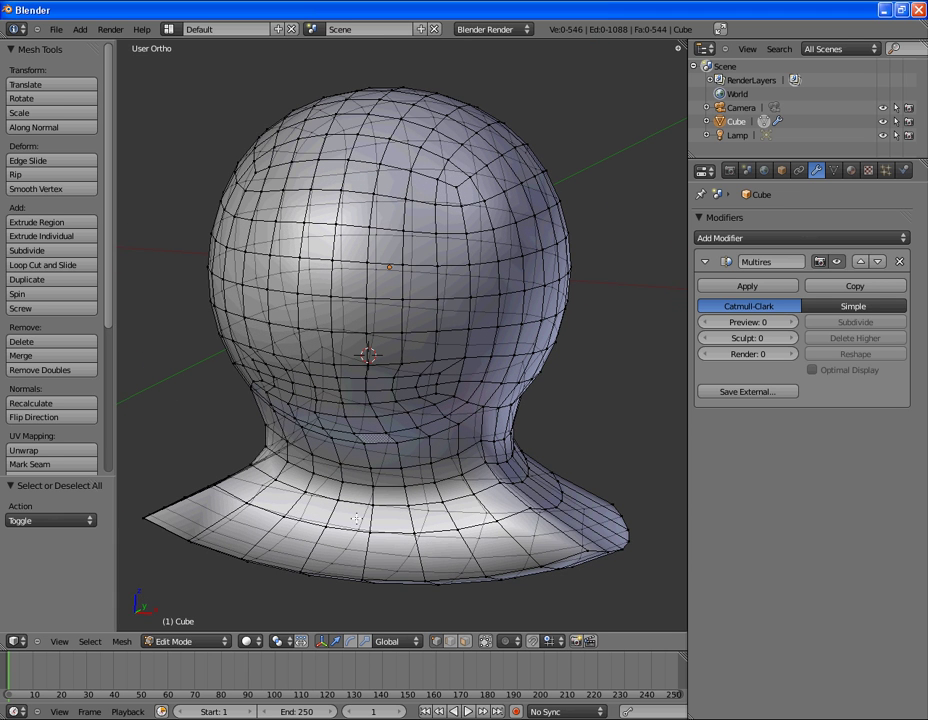
Switch the bust into Sculpt Mode from the mode dropdown.
{"action": "left_click", "coordinate": [229, 636]}
{"action": "left_click", "coordinate": [215, 593]}
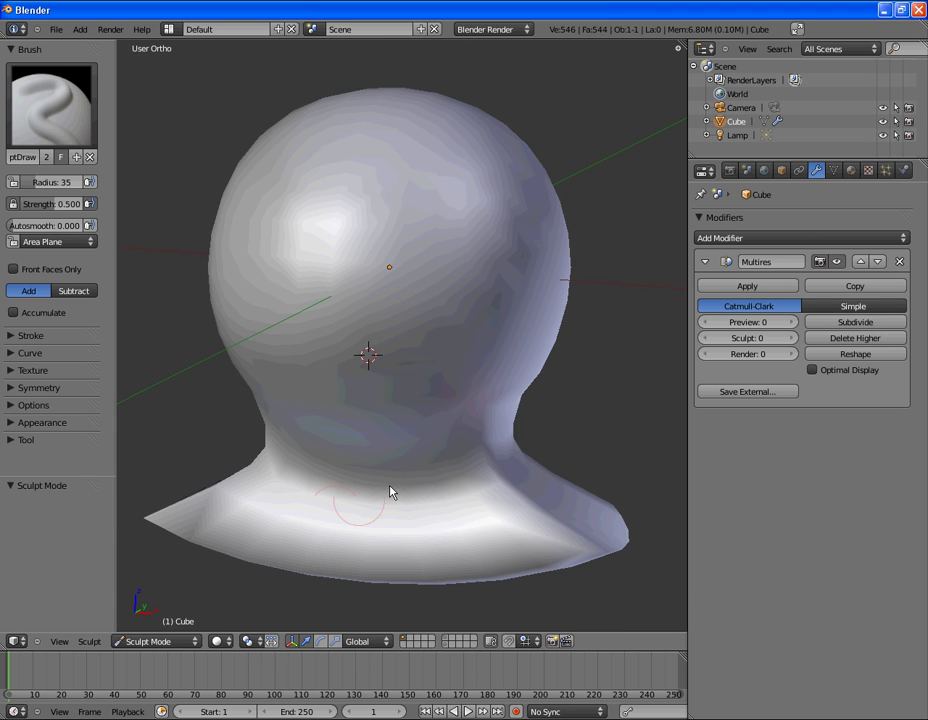
{"action": "middle_click_drag", "start_coordinate": [390, 490], "coordinate": [472, 457]}
{"action": "scroll", "coordinate": [471, 457], "scroll_direction": "down", "scroll_amount": 2}
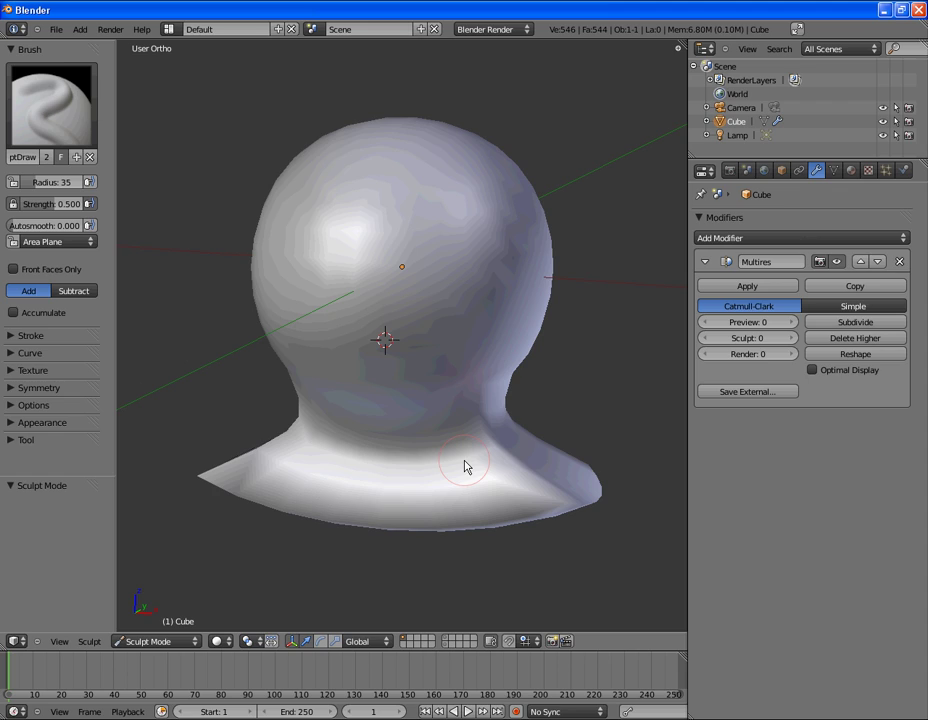
In the save browser, create and enter a zombie_head_tutorial folder and enter the file name.
{"action": "key", "text": "ctrl+s"}
{"action": "left_click", "coordinate": [244, 114]}
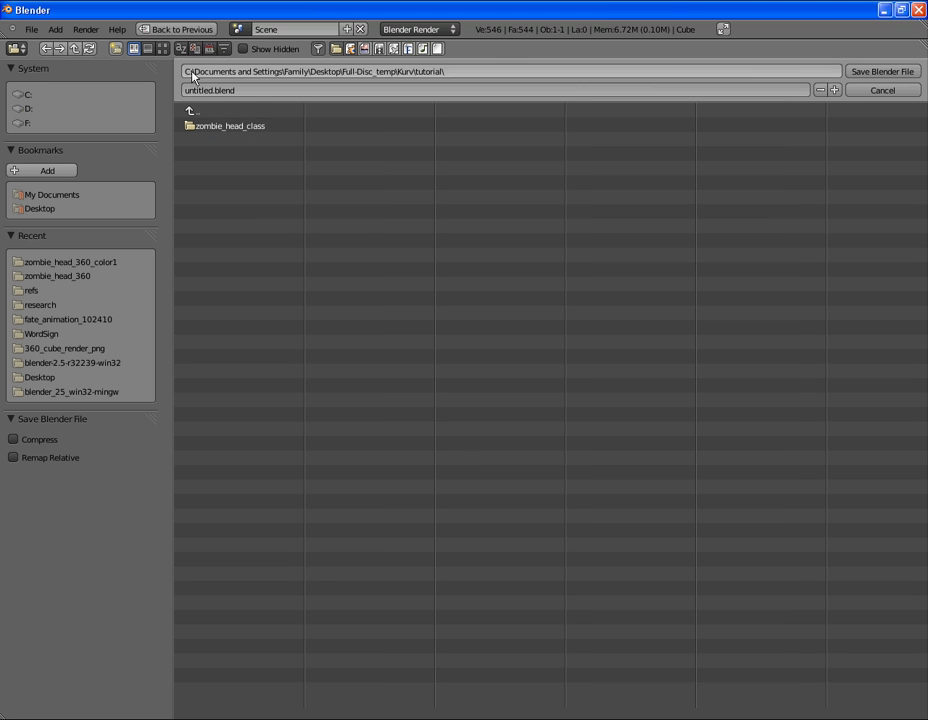
{"action": "left_click", "coordinate": [116, 48]}
{"action": "left_click", "coordinate": [75, 56]}
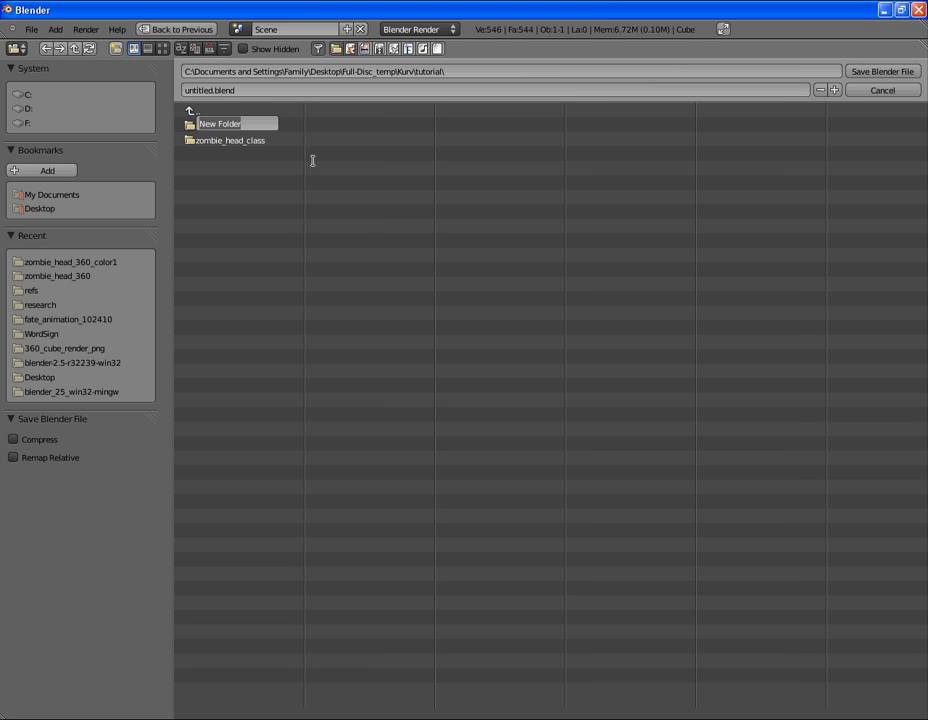
{"action": "type", "text": "zomb"}
{"action": "type", "text": "ie_head_tutorial"}
{"action": "key", "text": "Return"}
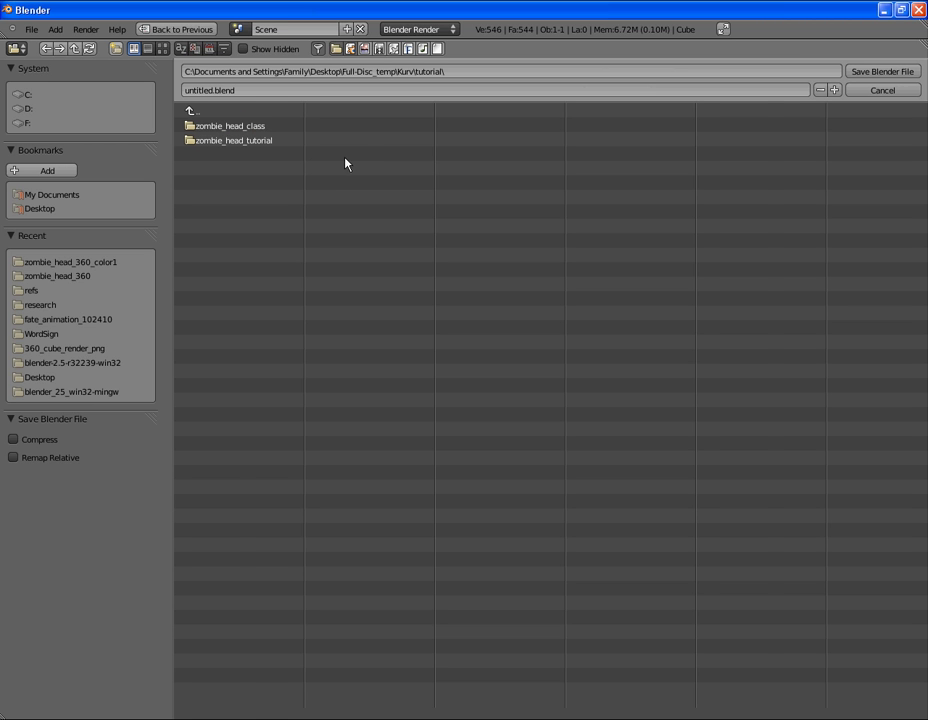
{"action": "left_click", "coordinate": [272, 140]}
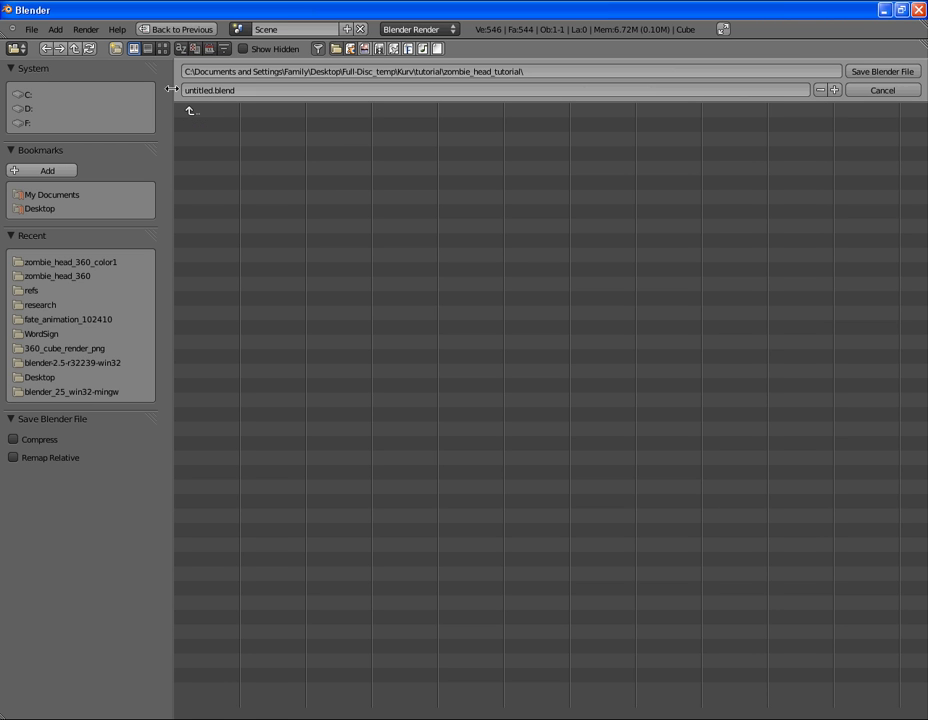
{"action": "left_click", "coordinate": [289, 90]}
{"action": "type", "text": "u"}
{"action": "type", "text": "ombie"}
{"action": "type", "text": "_head_tutorial"}
Save the bust as zombie_head_tutorial.blend.
{"action": "key", "text": "Return"}
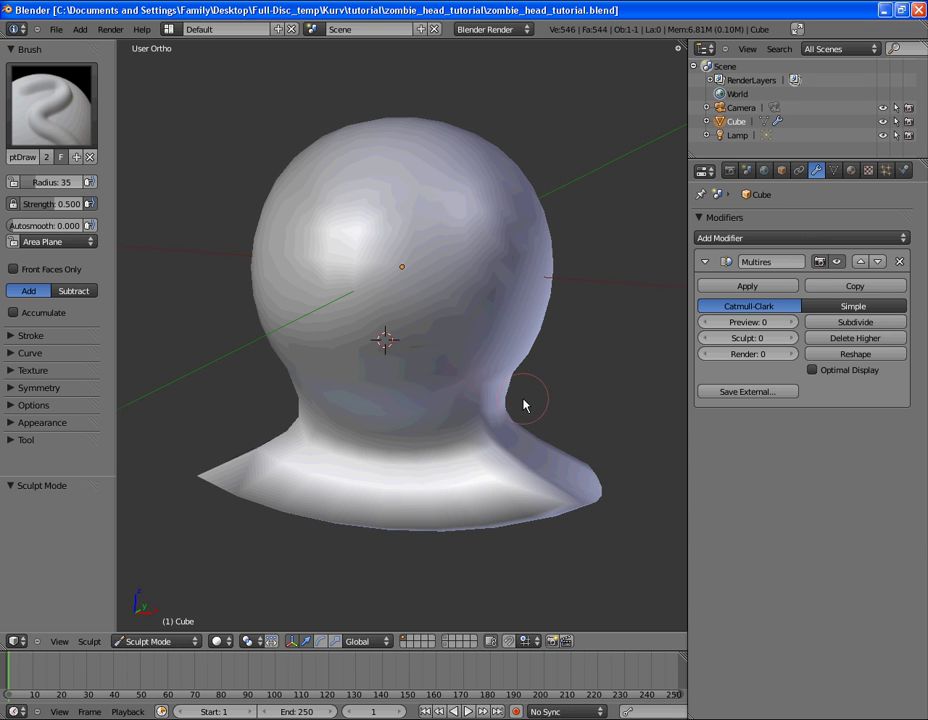
{"action": "middle_click_drag", "start_coordinate": [524, 404], "coordinate": [501, 432]}
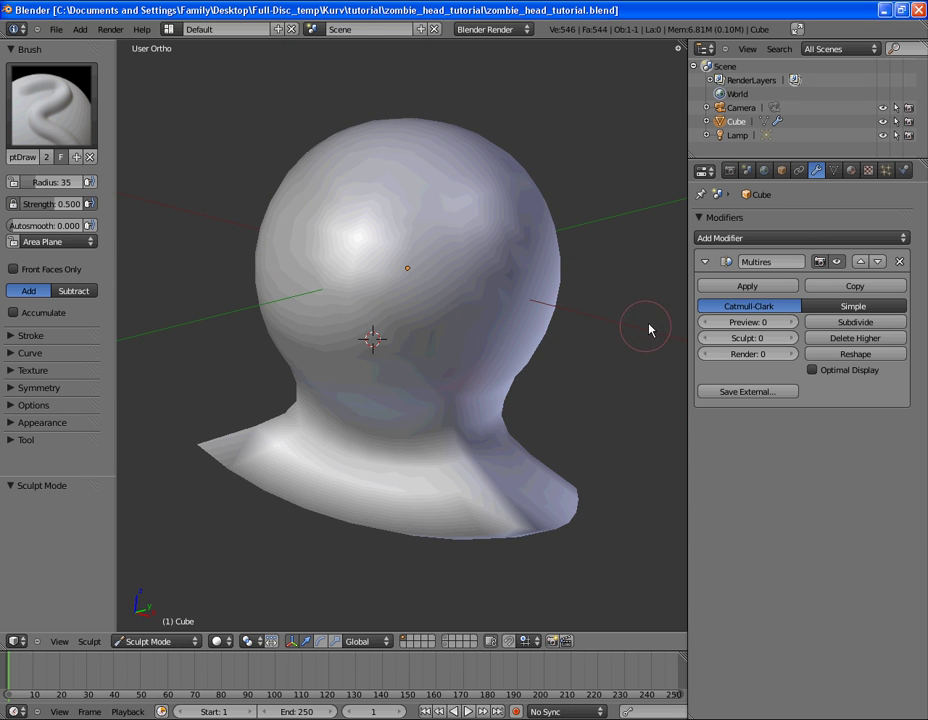
{"action": "middle_click_drag", "start_coordinate": [344, 321], "coordinate": [545, 336]}
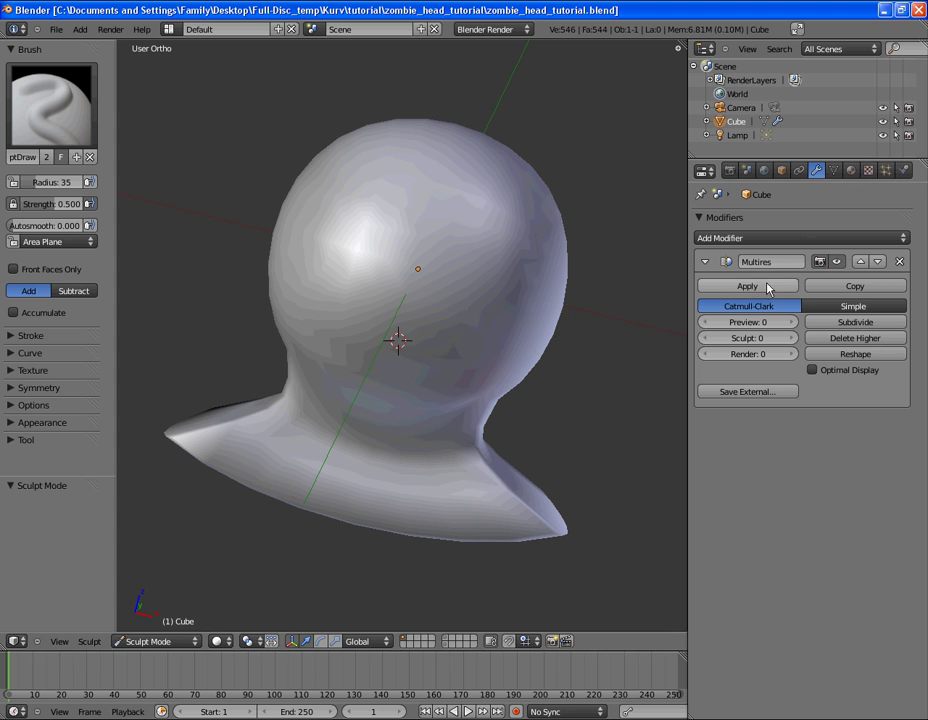
Make Grab the active sculpt brush and view the head from the front.
{"action": "left_click", "coordinate": [54, 114]}
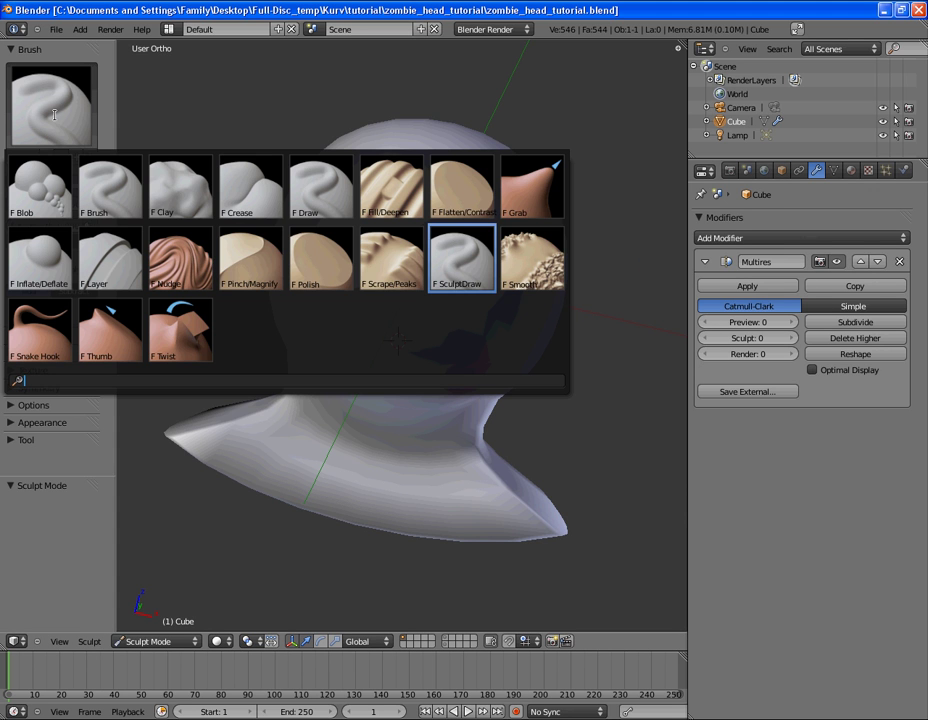
{"action": "left_click", "coordinate": [520, 203]}
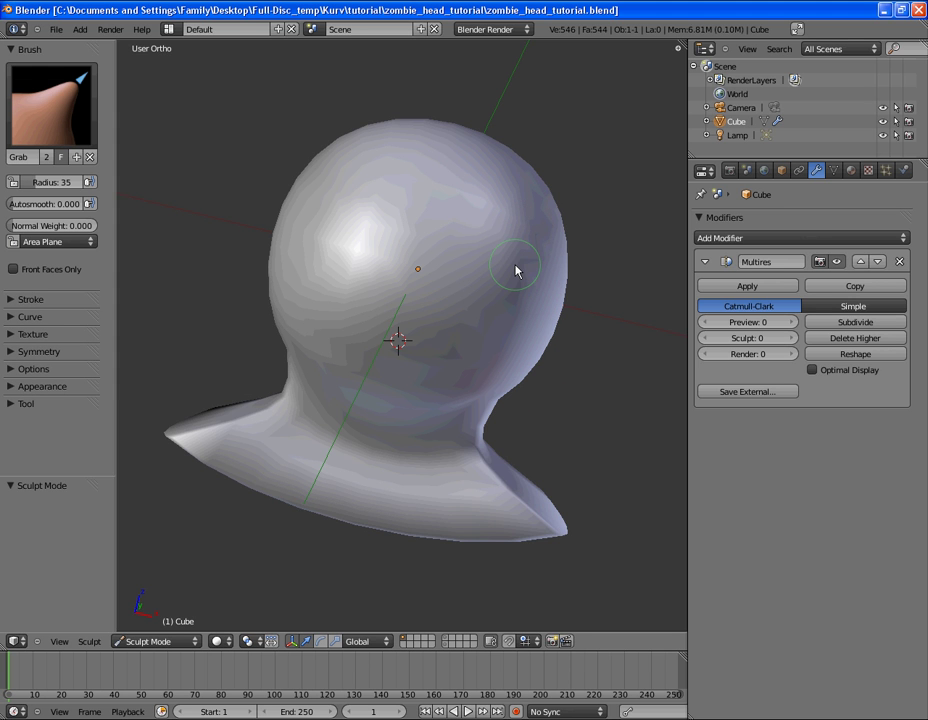
{"action": "key", "text": "KP_1"}
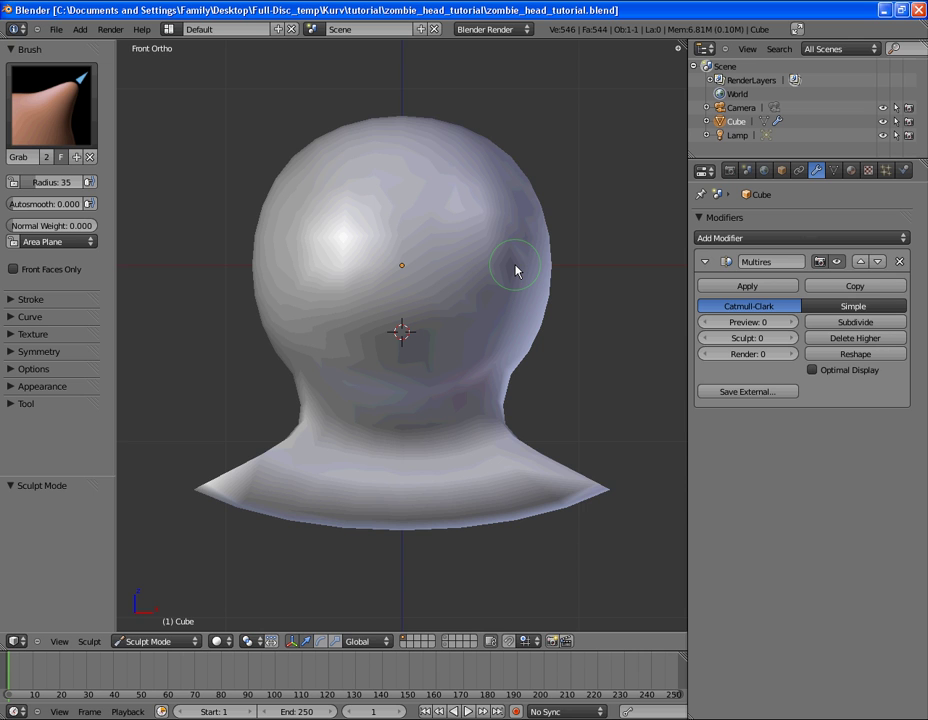
{"action": "scroll", "coordinate": [516, 270], "scroll_direction": "down", "scroll_amount": 2}
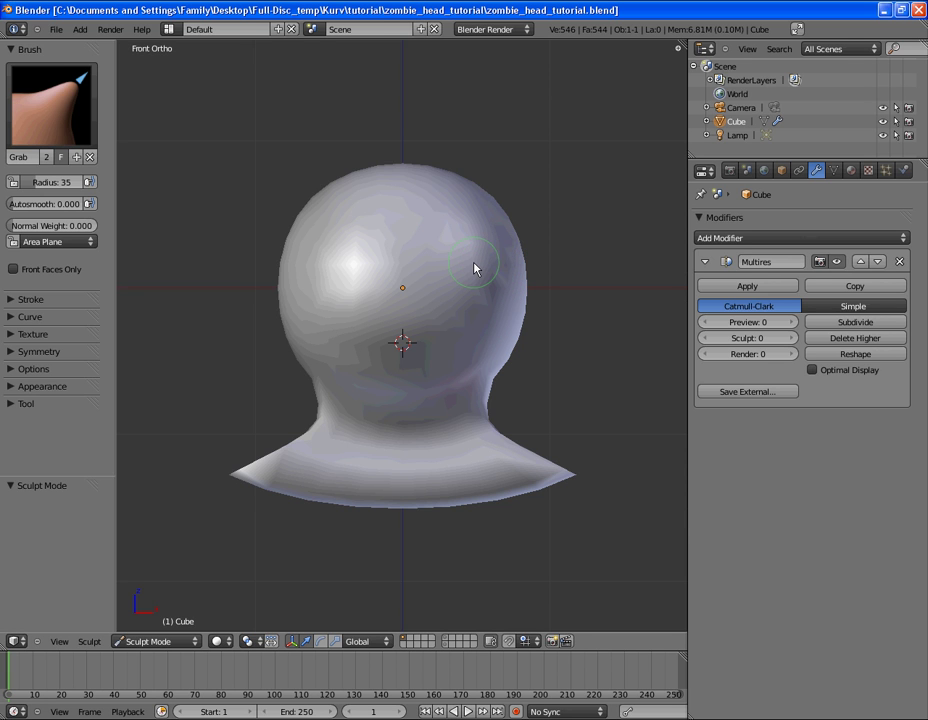
{"action": "middle_click_drag", "start_coordinate": [474, 267], "coordinate": [424, 314], "text": "shift"}
{"action": "scroll", "coordinate": [460, 270], "scroll_direction": "up", "scroll_amount": 1}
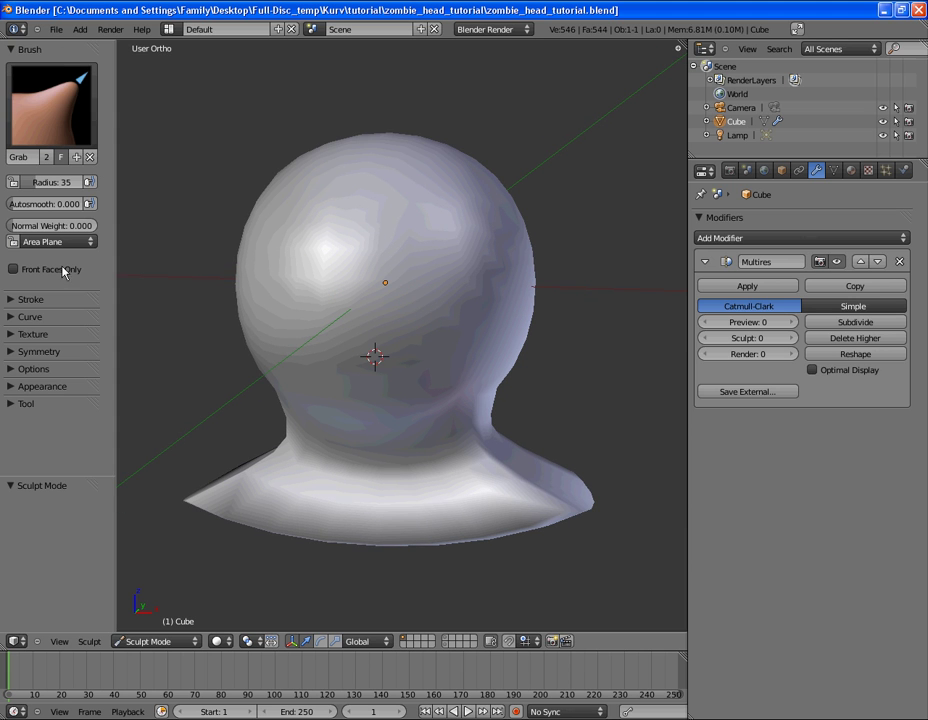
{"action": "left_click", "coordinate": [65, 95]}
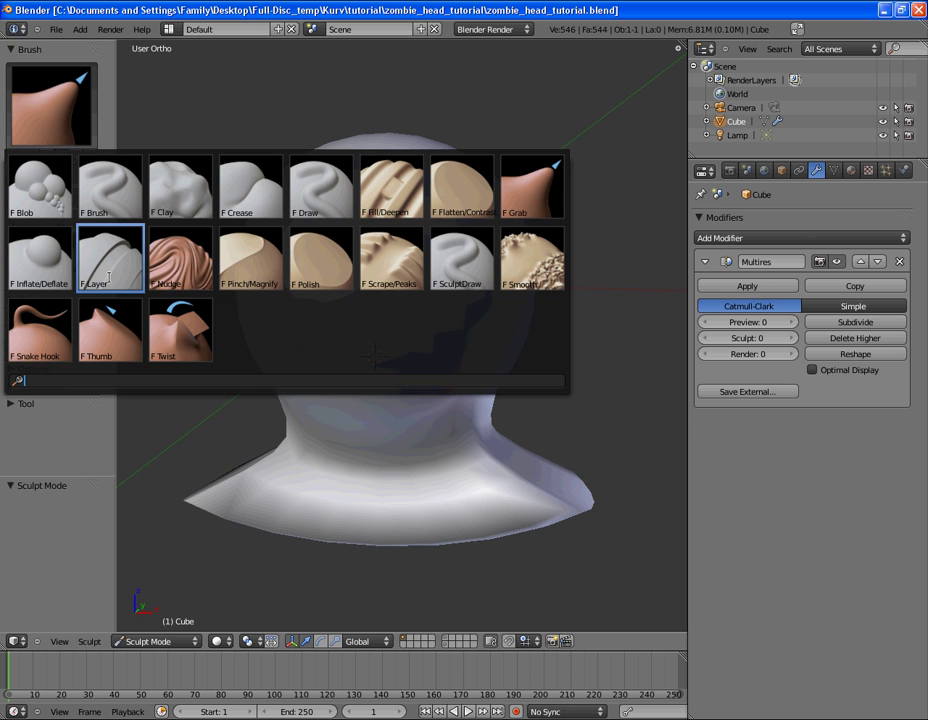
{"action": "left_click", "coordinate": [52, 105]}
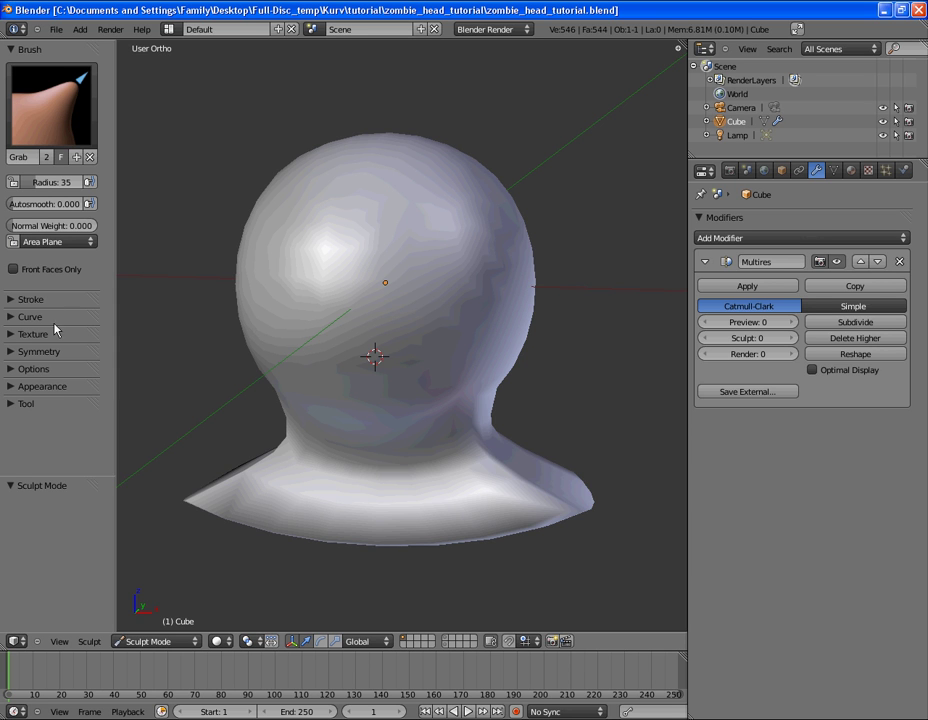
Set the Grab brush radius to 74 in front view, undoing a stray test pull.
{"action": "key", "text": "KP_1"}
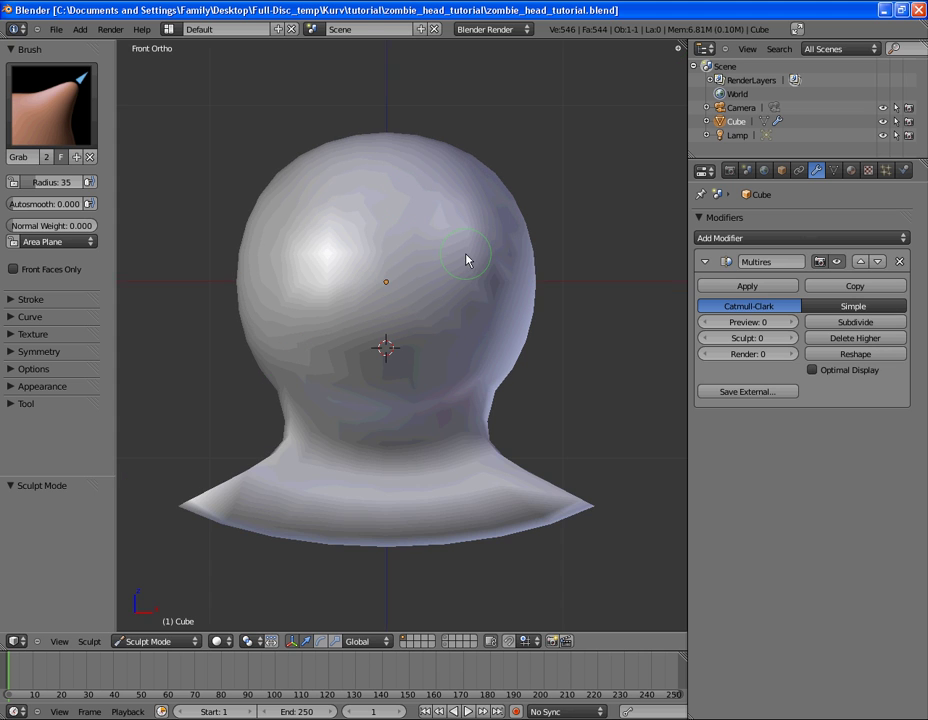
{"action": "key", "text": "f"}
{"action": "left_click", "coordinate": [497, 284]}
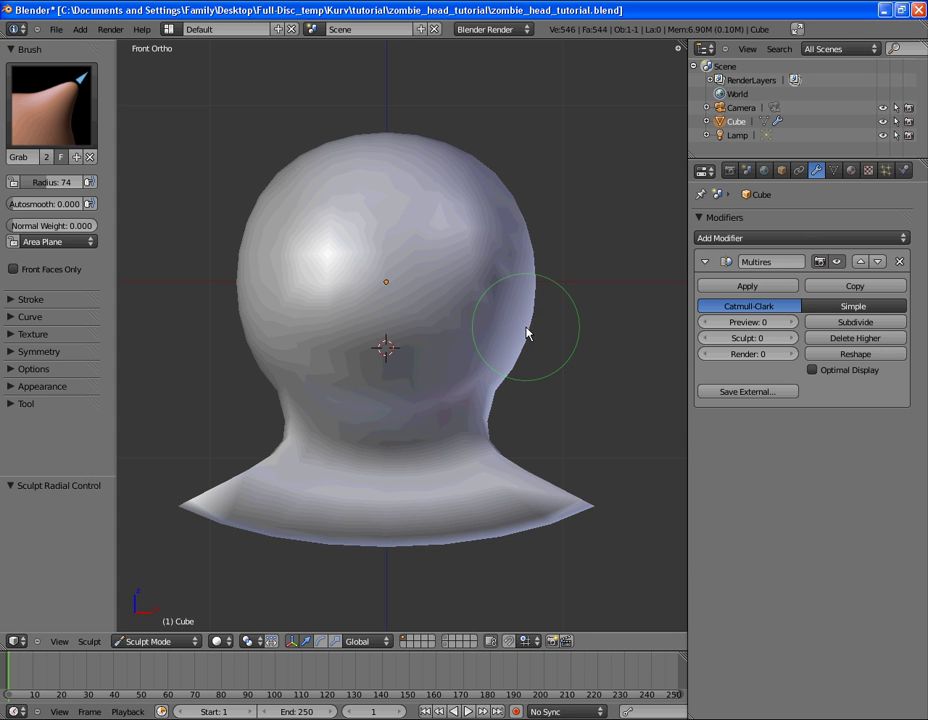
{"action": "mouse_move", "coordinate": [527, 334]}
{"action": "left_mouse_down"}
{"action": "mouse_move", "coordinate": [567, 356]}
{"action": "mouse_move", "coordinate": [634, 283]}
{"action": "mouse_move", "coordinate": [530, 263]}
{"action": "mouse_move", "coordinate": [618, 416]}
{"action": "mouse_move", "coordinate": [489, 313]}
{"action": "mouse_move", "coordinate": [681, 344]}
{"action": "mouse_move", "coordinate": [480, 356]}
{"action": "mouse_move", "coordinate": [530, 329]}
{"action": "mouse_move", "coordinate": [613, 348]}
{"action": "mouse_move", "coordinate": [572, 337]}
{"action": "left_mouse_up"}
{"action": "key", "text": "ctrl+z"}
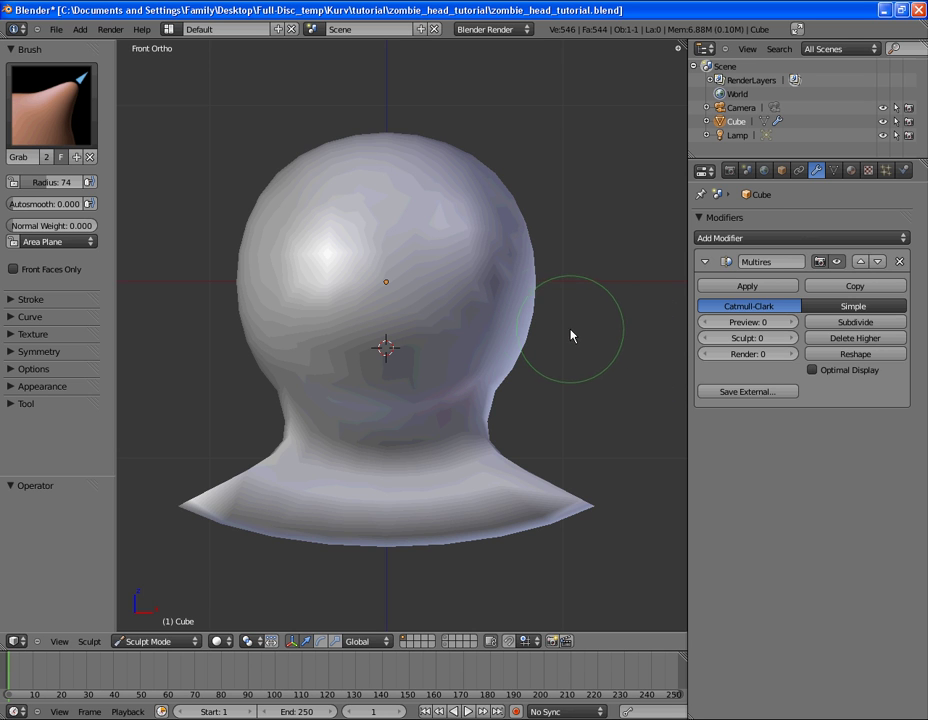
Enable Mirror X symmetry and test a symmetric pull on the head's sides.
{"action": "left_click", "coordinate": [12, 352]}
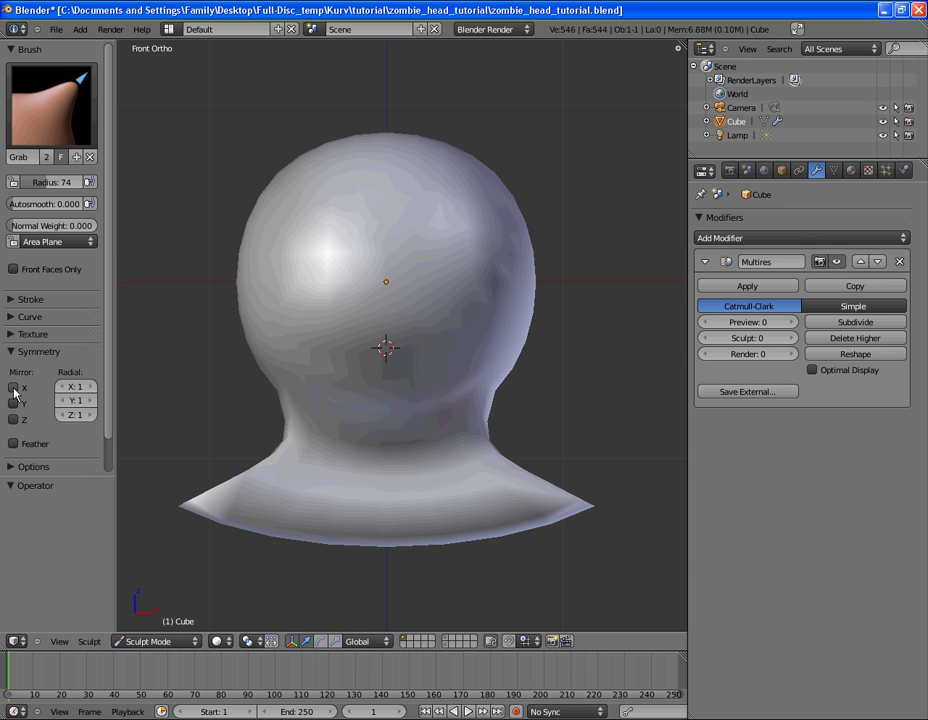
{"action": "left_click", "coordinate": [13, 388]}
{"action": "mouse_move", "coordinate": [524, 296]}
{"action": "left_mouse_down"}
{"action": "mouse_move", "coordinate": [581, 303]}
{"action": "mouse_move", "coordinate": [644, 265]}
{"action": "mouse_move", "coordinate": [508, 248]}
{"action": "mouse_move", "coordinate": [511, 323]}
{"action": "mouse_move", "coordinate": [605, 309]}
{"action": "mouse_move", "coordinate": [520, 265]}
{"action": "mouse_move", "coordinate": [571, 311]}
{"action": "mouse_move", "coordinate": [590, 256]}
{"action": "mouse_move", "coordinate": [517, 285]}
{"action": "mouse_move", "coordinate": [545, 304]}
{"action": "left_mouse_up"}
{"action": "key", "text": "KP_3"}
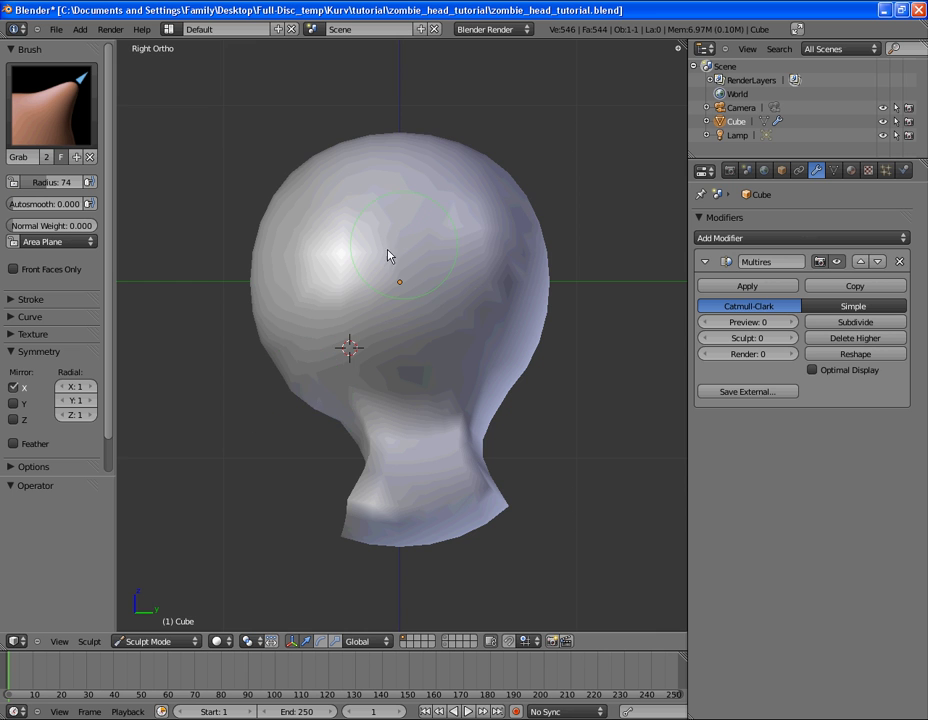
Replace Grab with the standard Brush (Add, radius 74, strength 0.500) and orbit around the bust.
{"action": "mouse_move", "coordinate": [294, 356]}
{"action": "middle_mouse_down"}
{"action": "mouse_move", "coordinate": [366, 352]}
{"action": "mouse_move", "coordinate": [410, 330]}
{"action": "middle_mouse_up"}
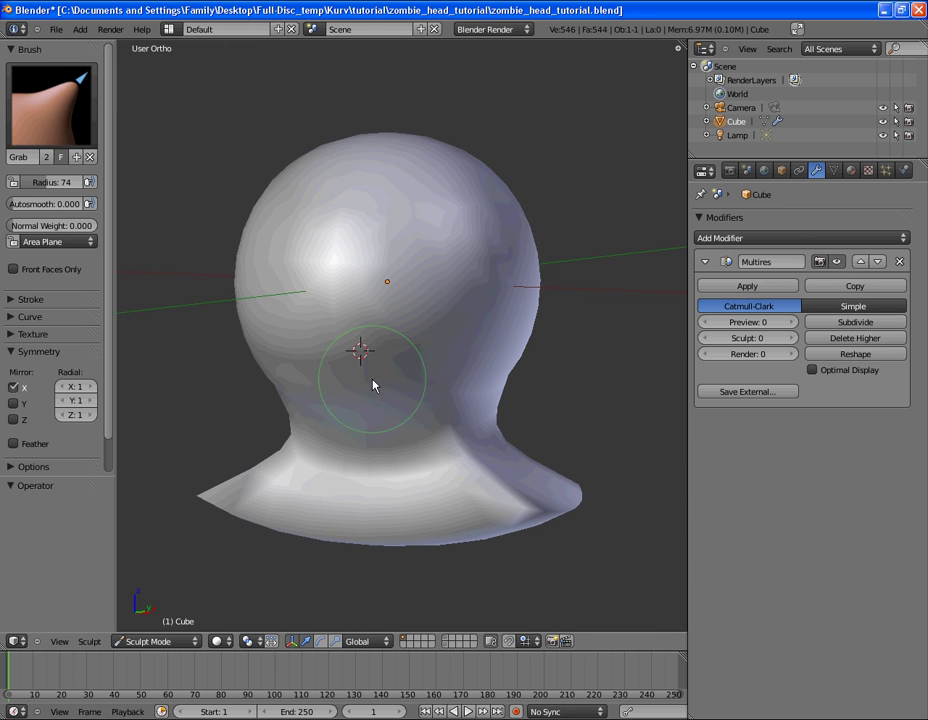
{"action": "left_click", "coordinate": [52, 103]}
{"action": "left_click", "coordinate": [113, 190]}
{"action": "middle_click_drag", "start_coordinate": [455, 295], "coordinate": [440, 292]}
{"action": "scroll", "coordinate": [435, 290], "scroll_direction": "up", "scroll_amount": 1}
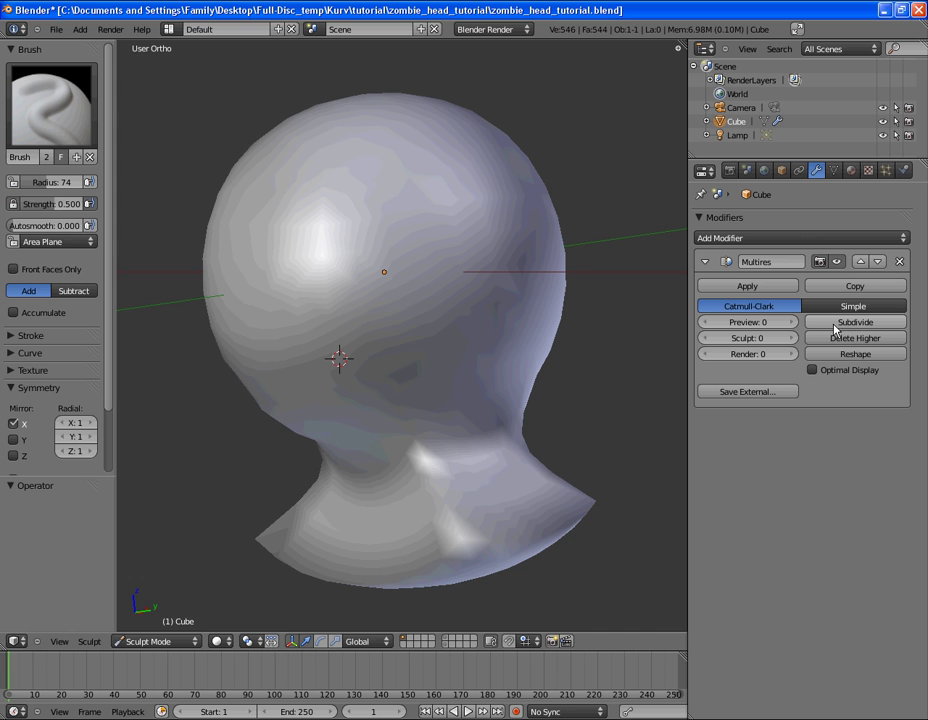
{"action": "middle_click_drag", "start_coordinate": [499, 337], "coordinate": [435, 292]}
{"action": "middle_click_drag", "start_coordinate": [356, 313], "coordinate": [295, 245]}
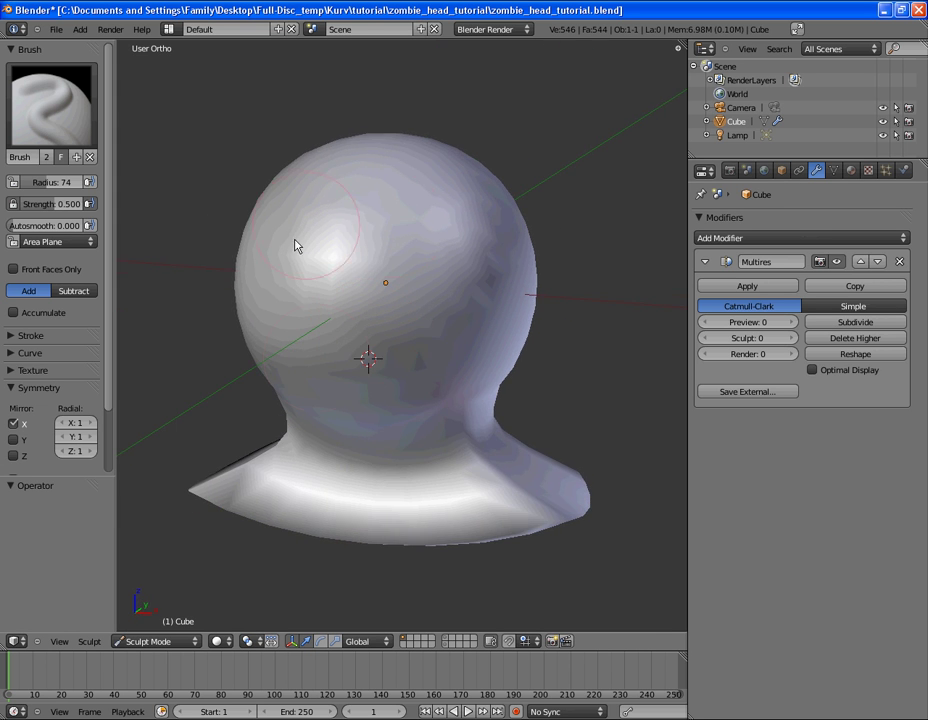